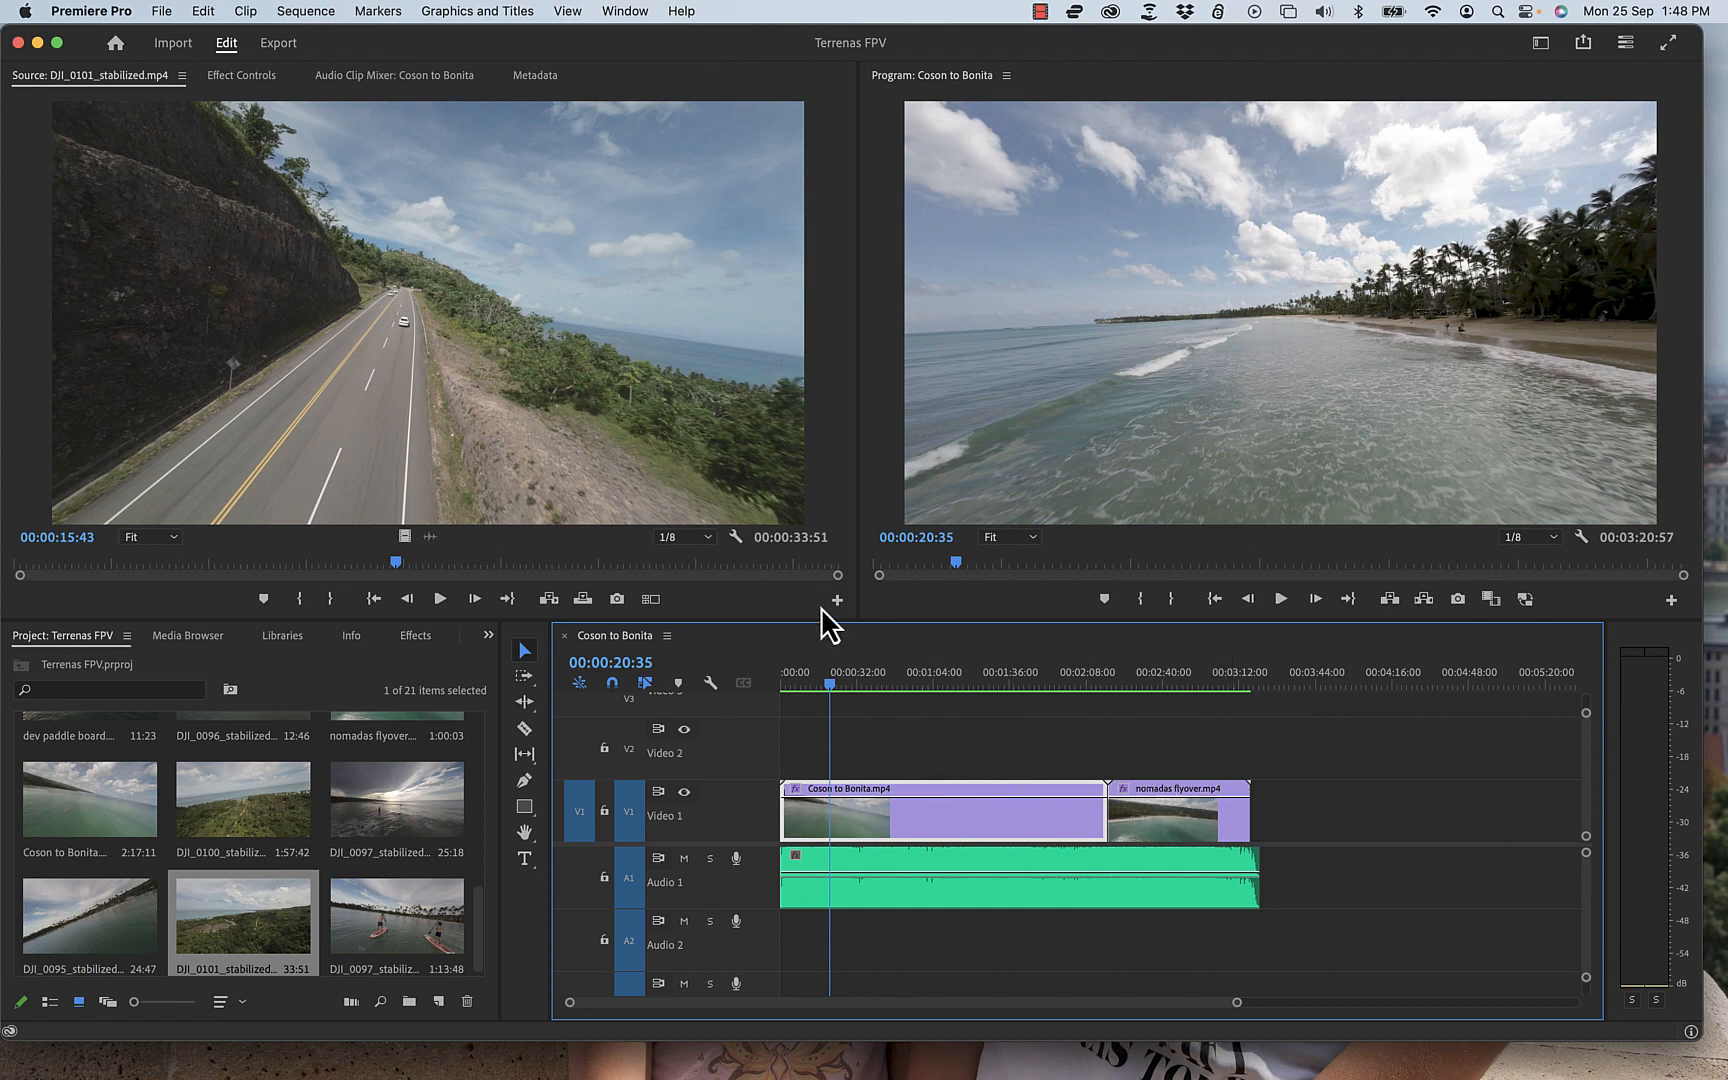
# Step: Examine the Source monitor, Program monitor, Project panel and Timeline panels of the workspace
pyautogui.click(825, 435)
pyautogui.click(876, 420)
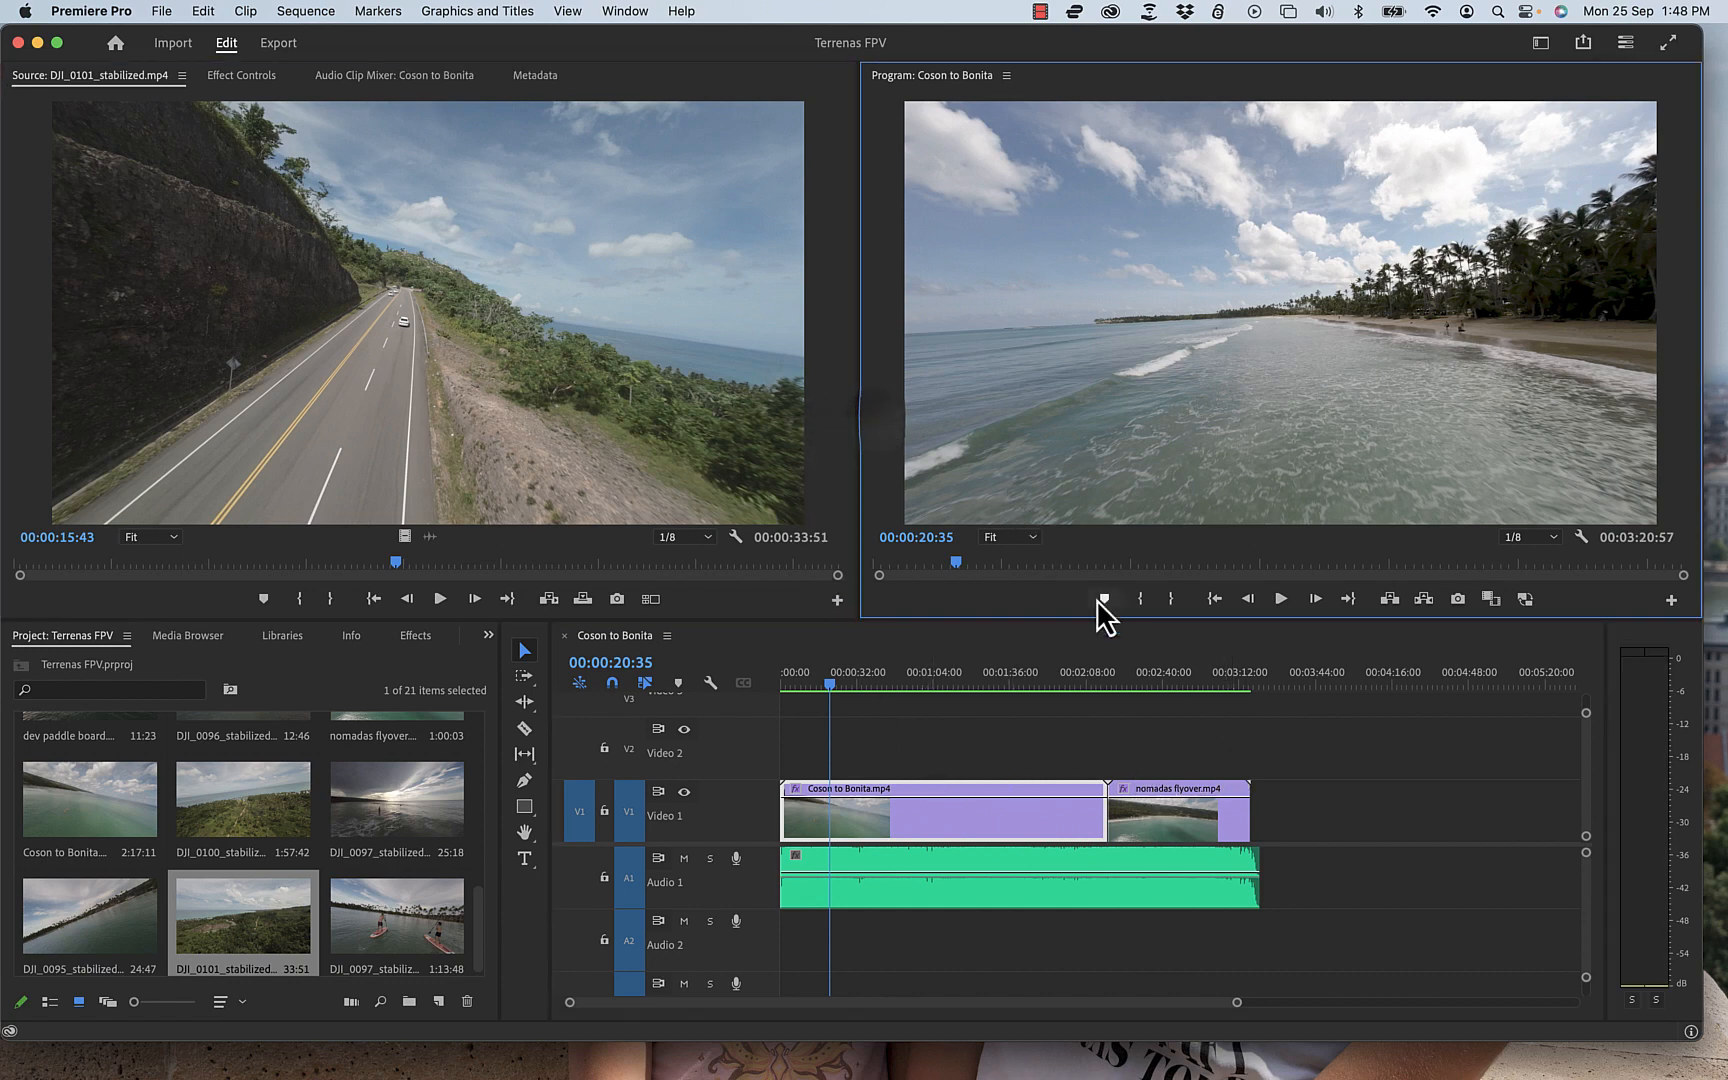
pyautogui.click(1307, 643)
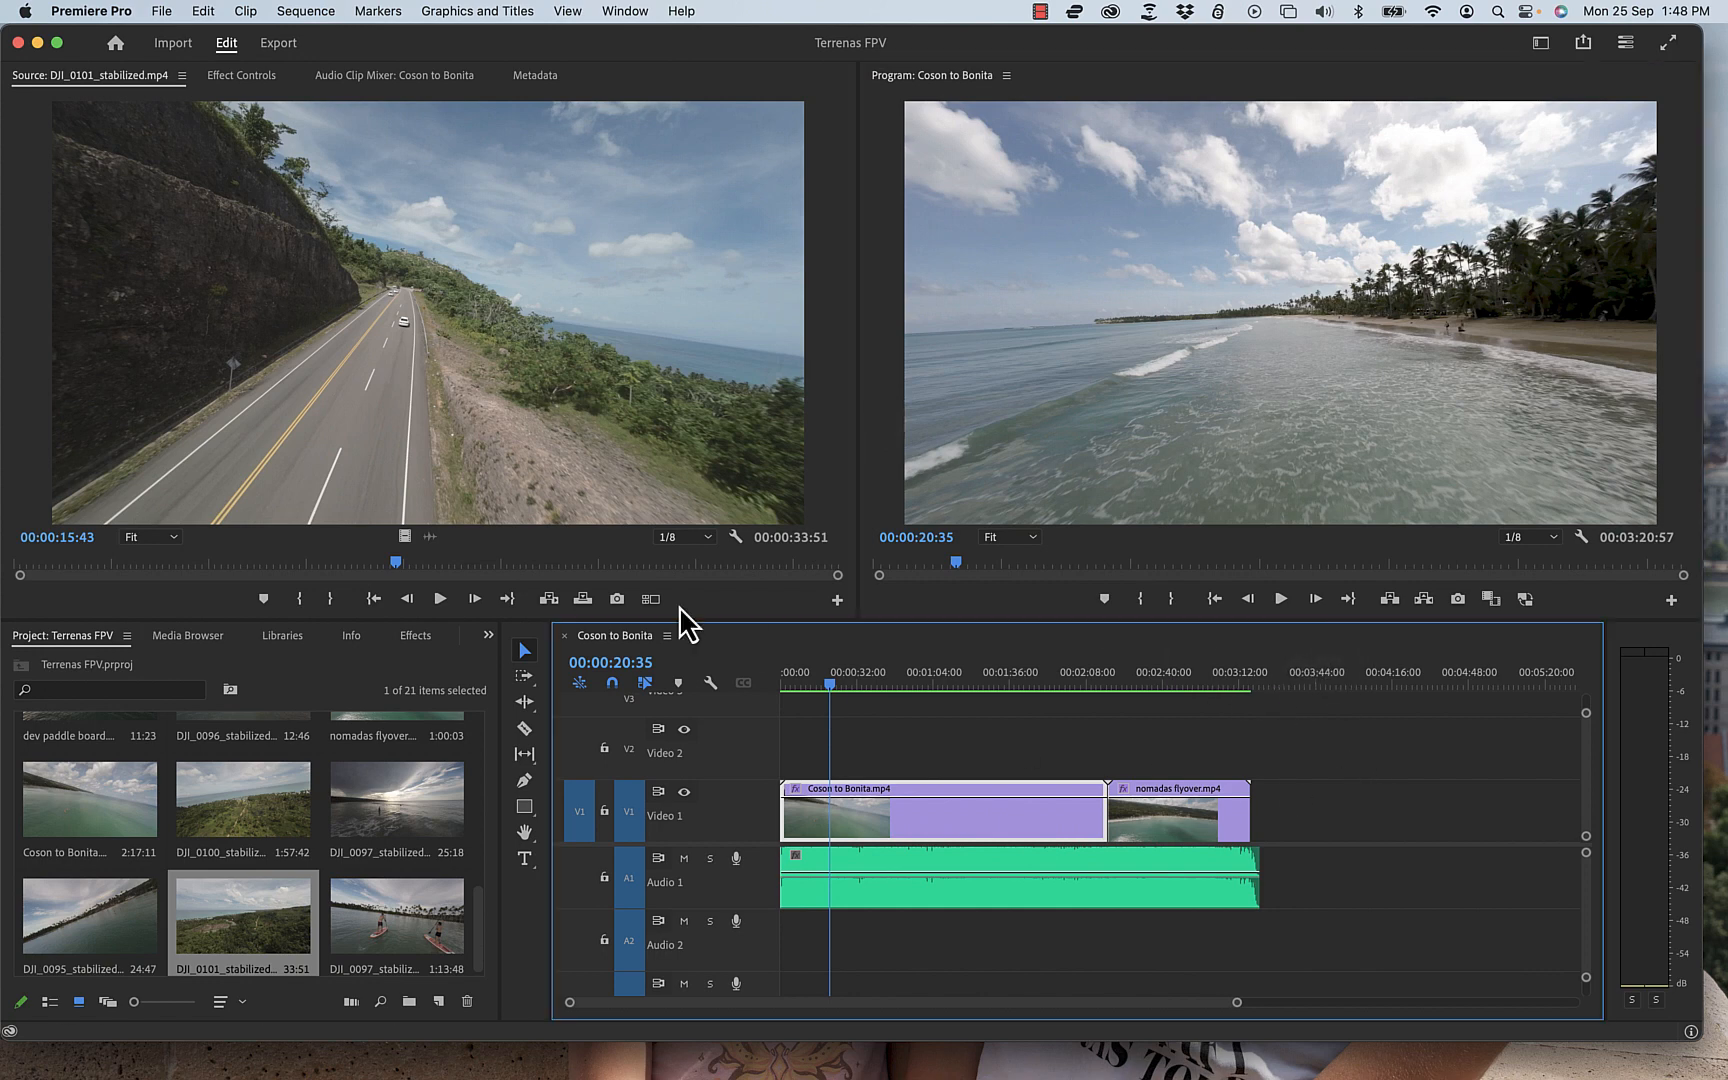
pyautogui.click(411, 656)
pyautogui.click(799, 590)
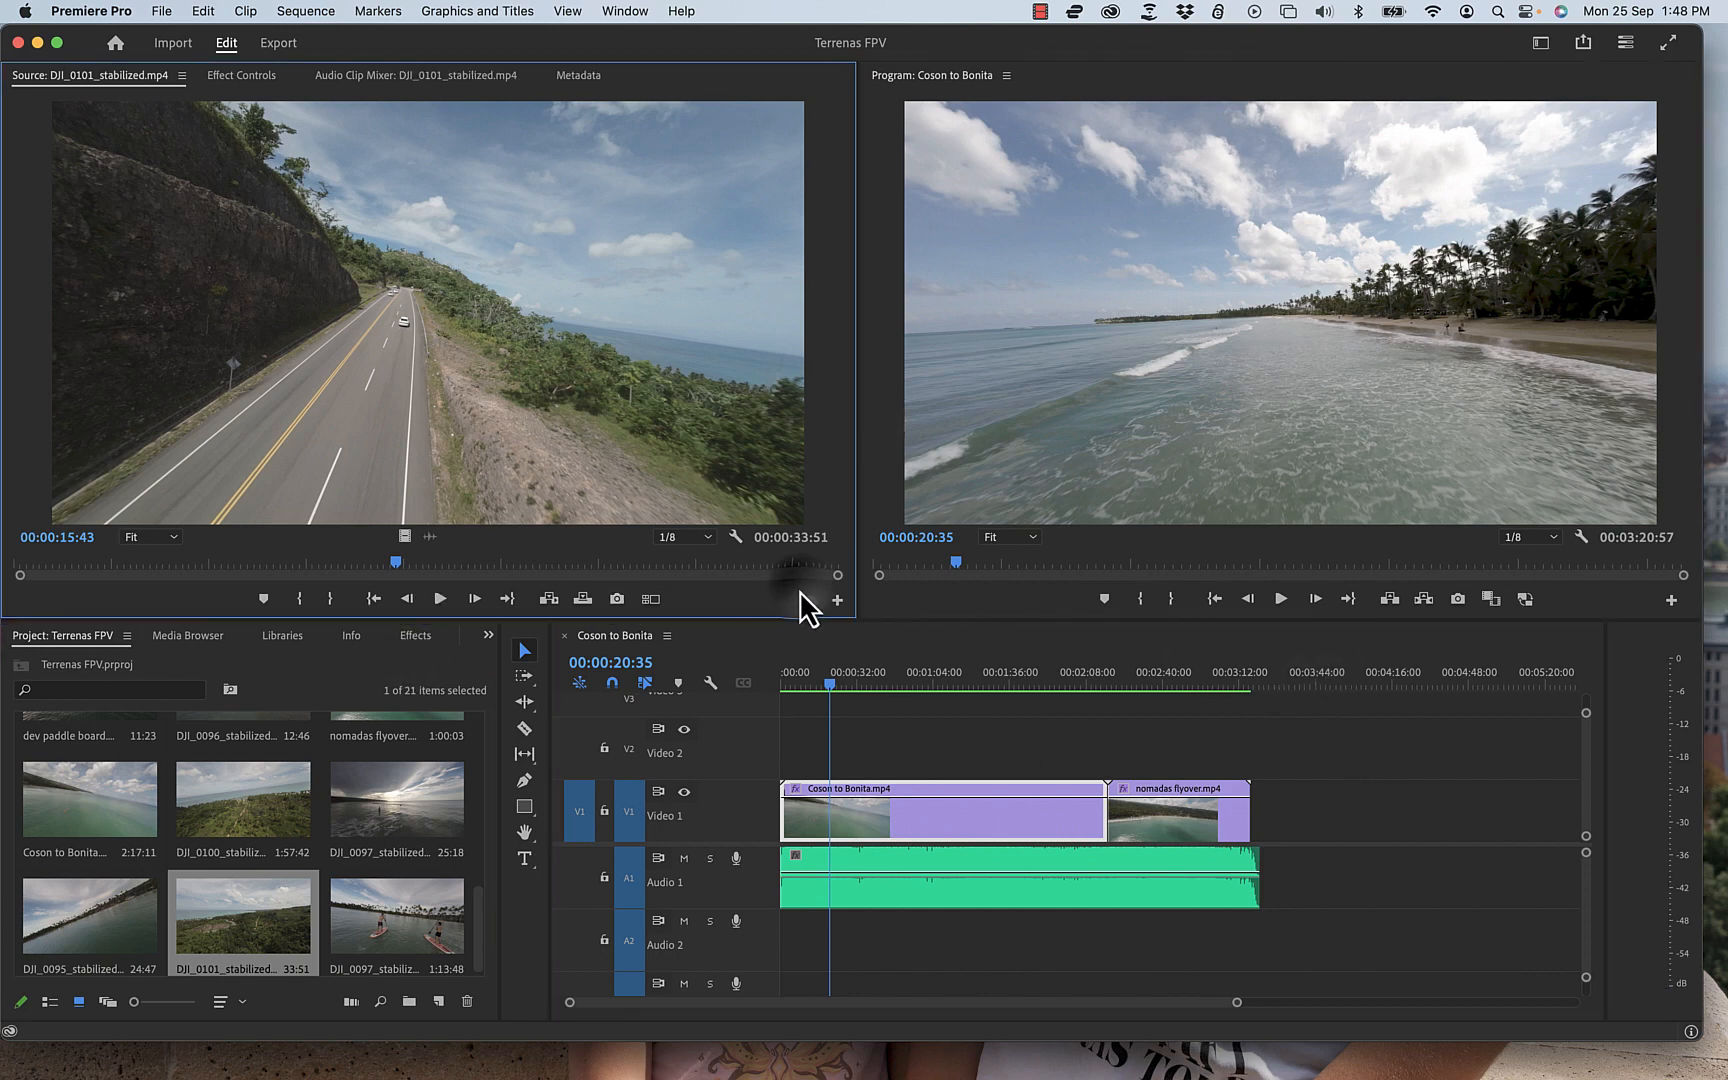
pyautogui.click(910, 515)
pyautogui.click(1054, 645)
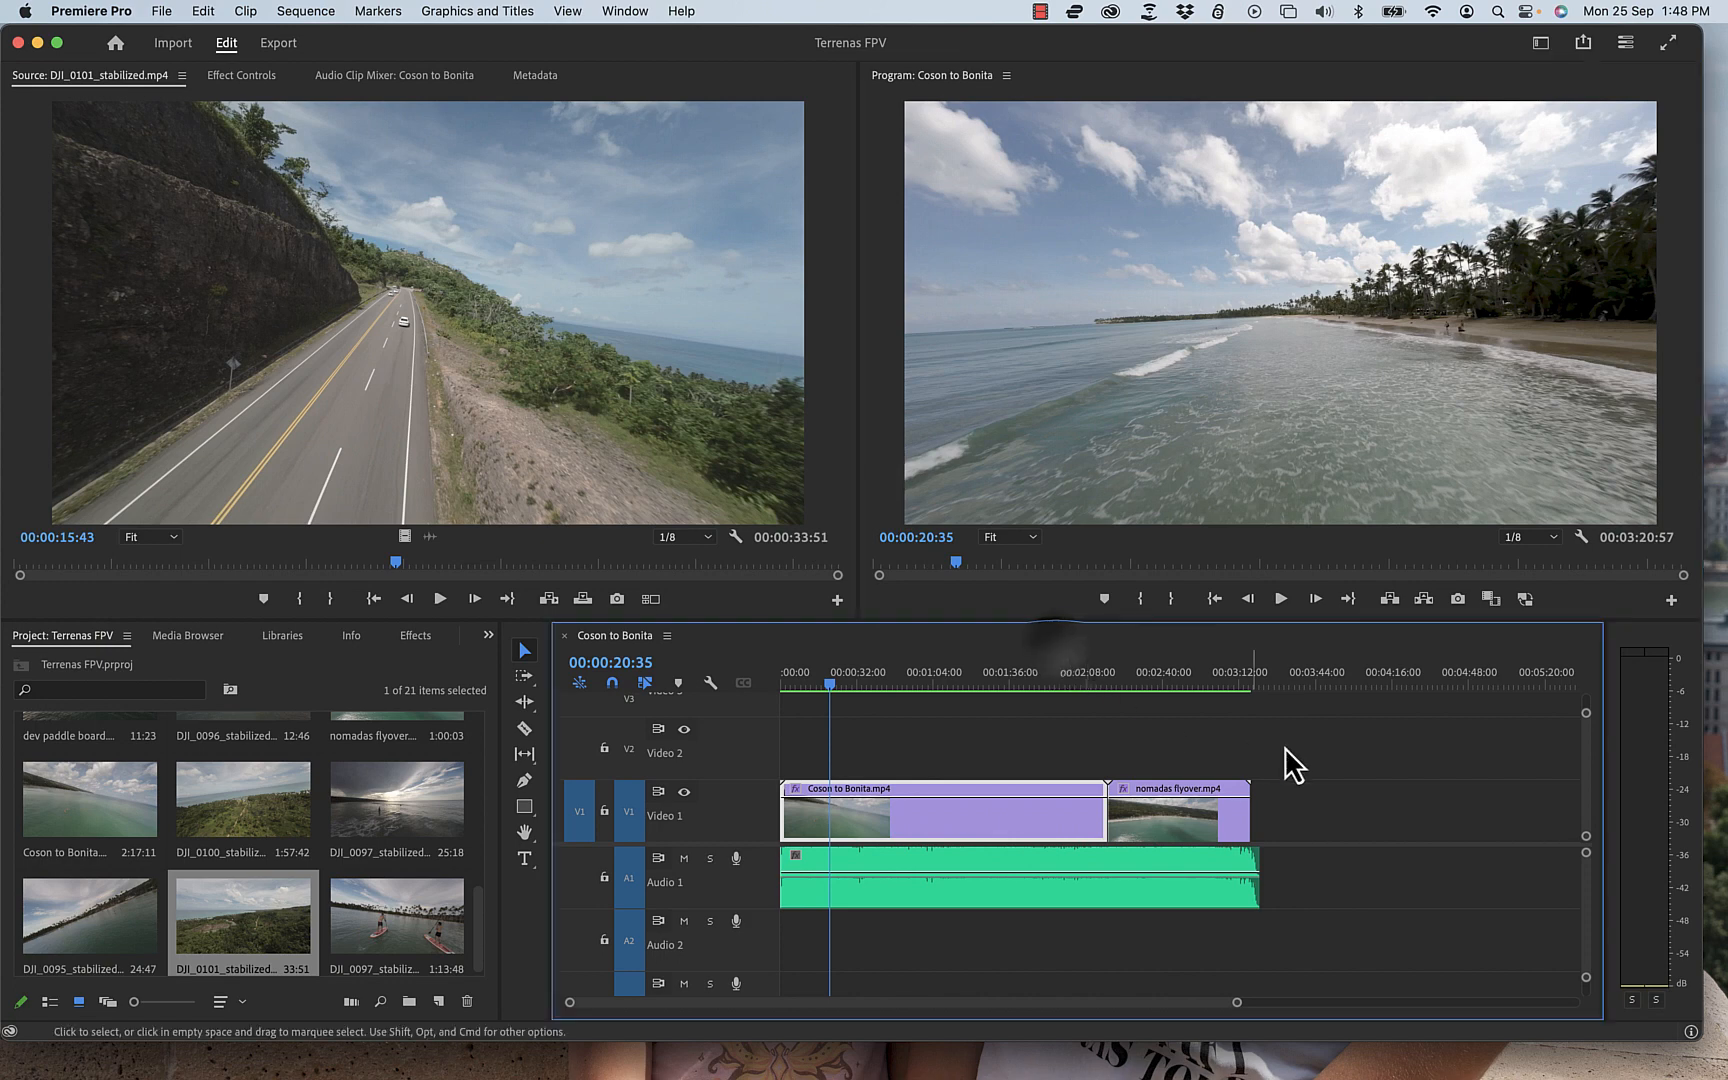
pyautogui.click(318, 672)
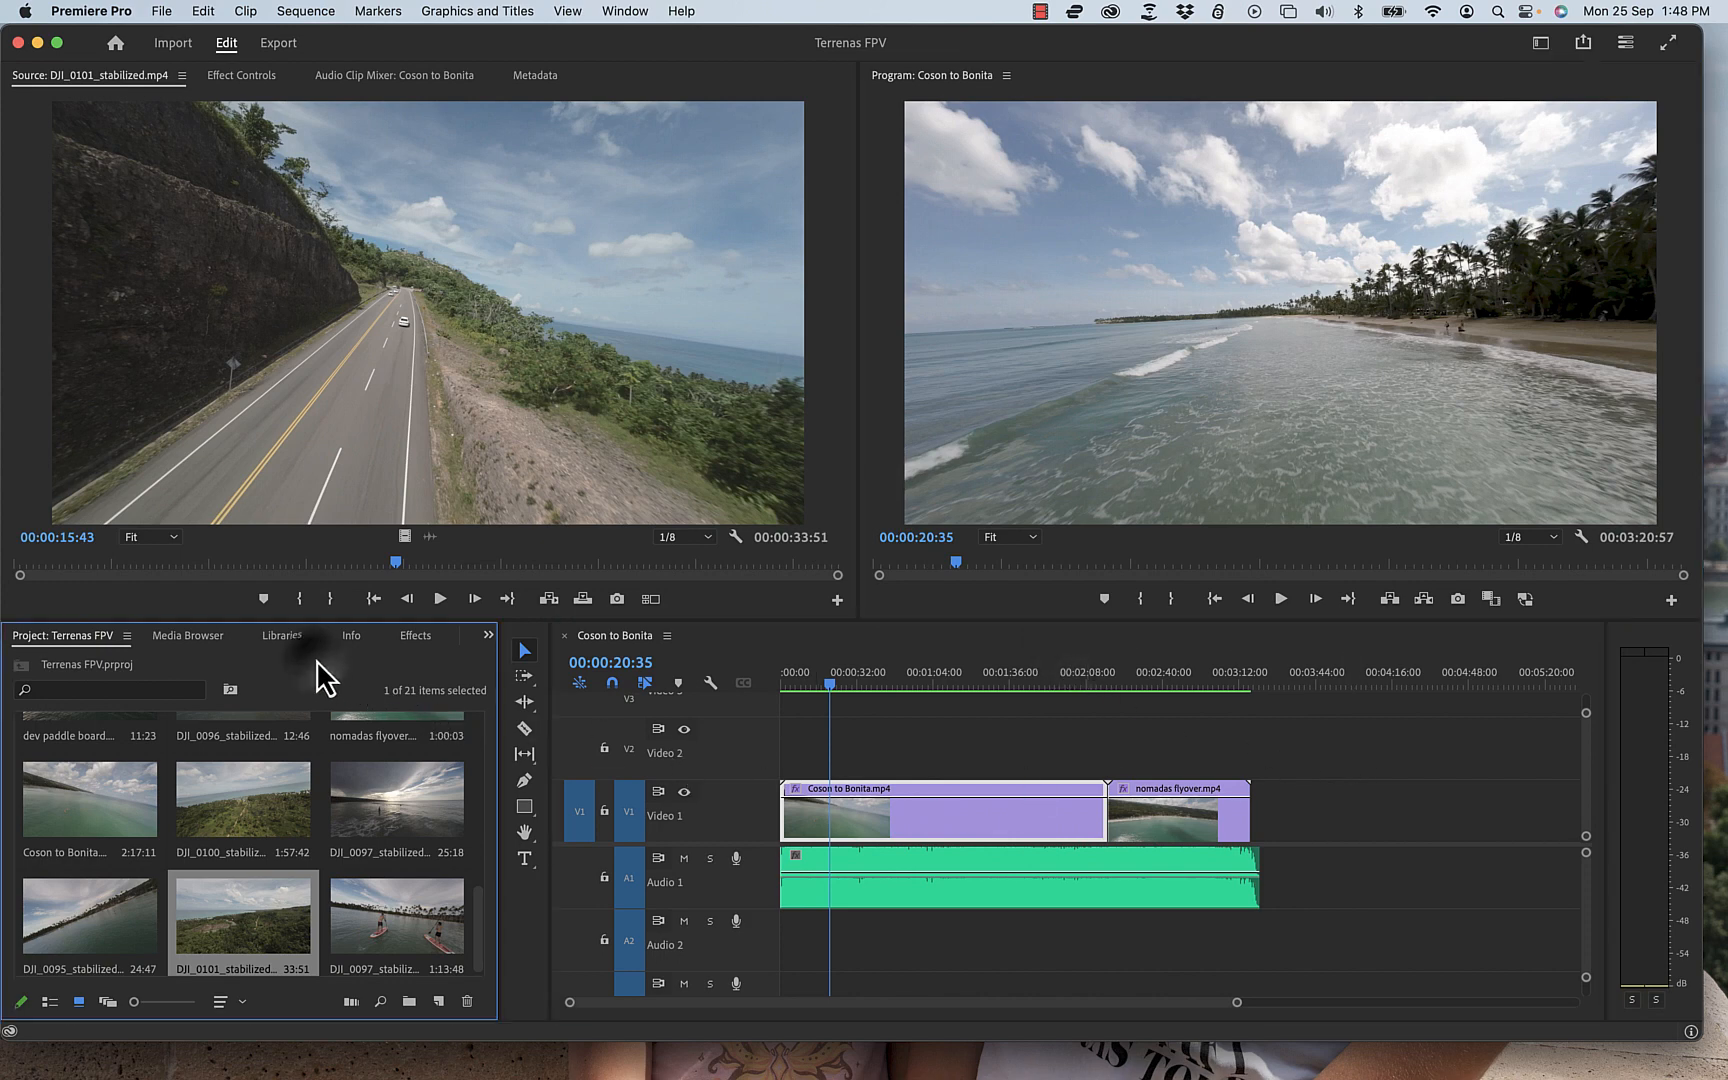
pyautogui.click(478, 386)
pyautogui.click(1030, 375)
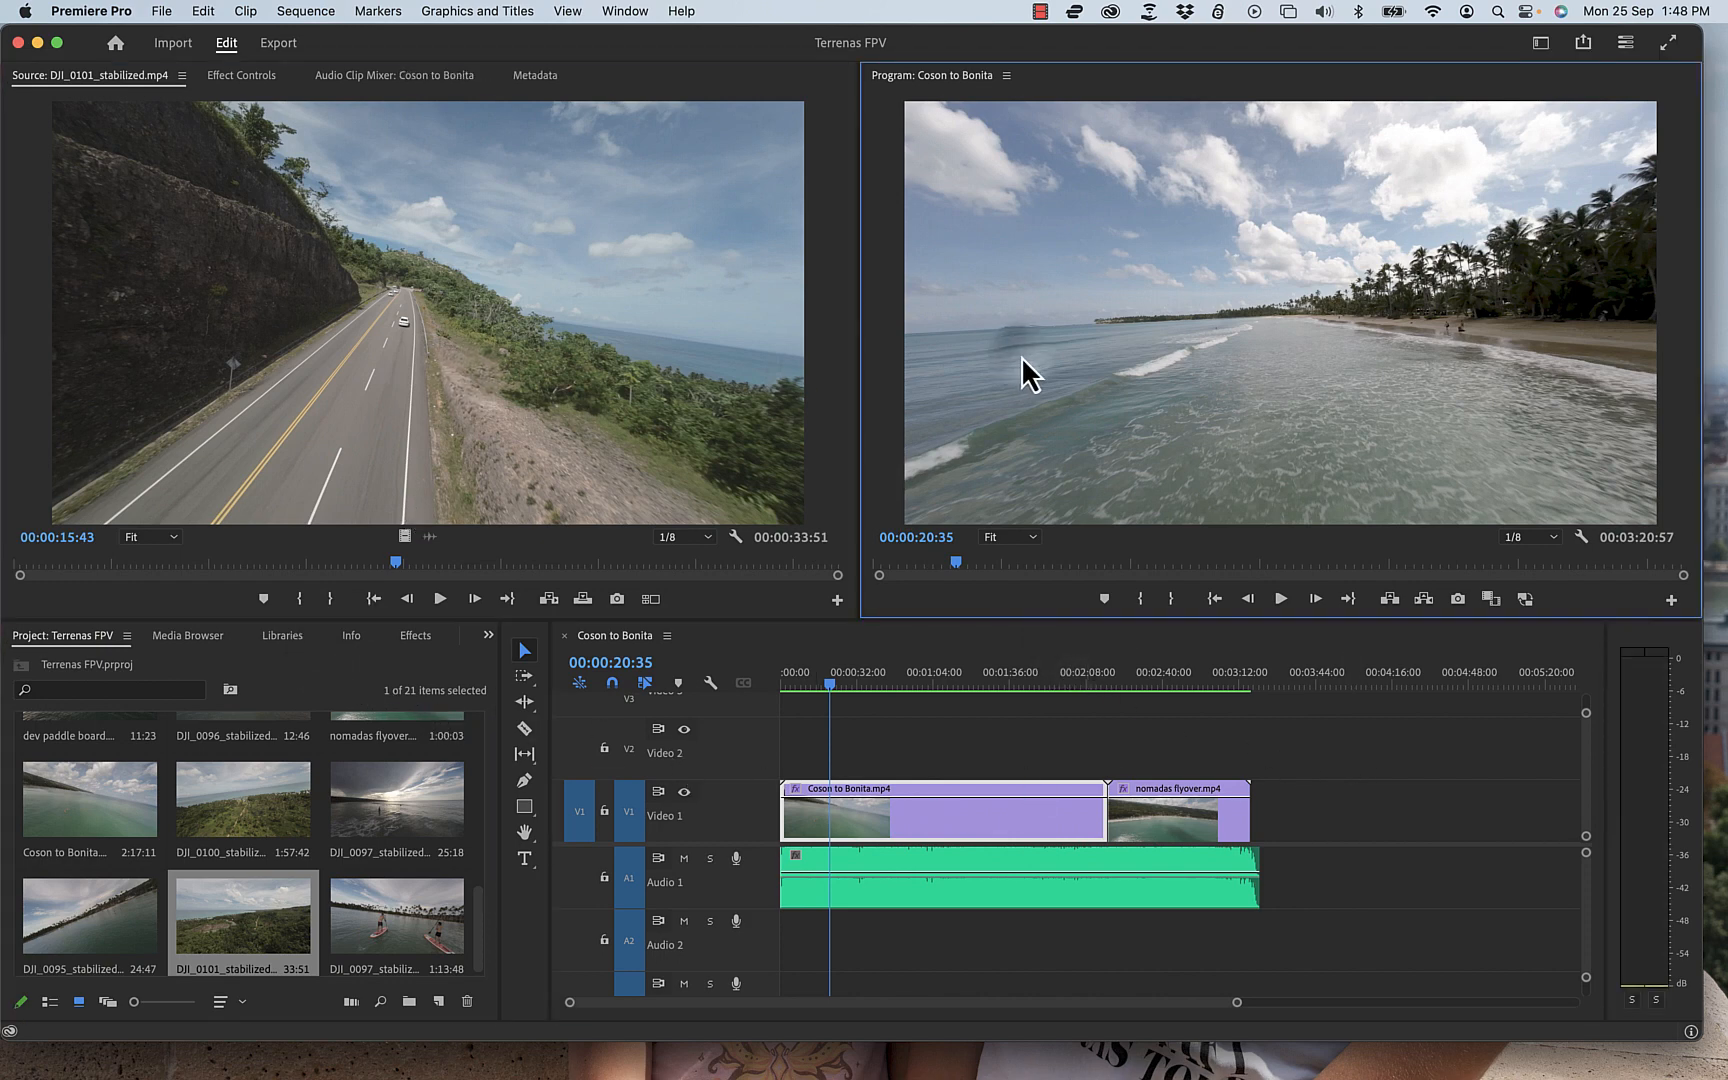
pyautogui.click(1301, 724)
# Step: Scrub the playhead through the sequence and inspect the two clips on the Video 1 track
pyautogui.moveTo(829, 687); pyautogui.dragTo(1080, 707)
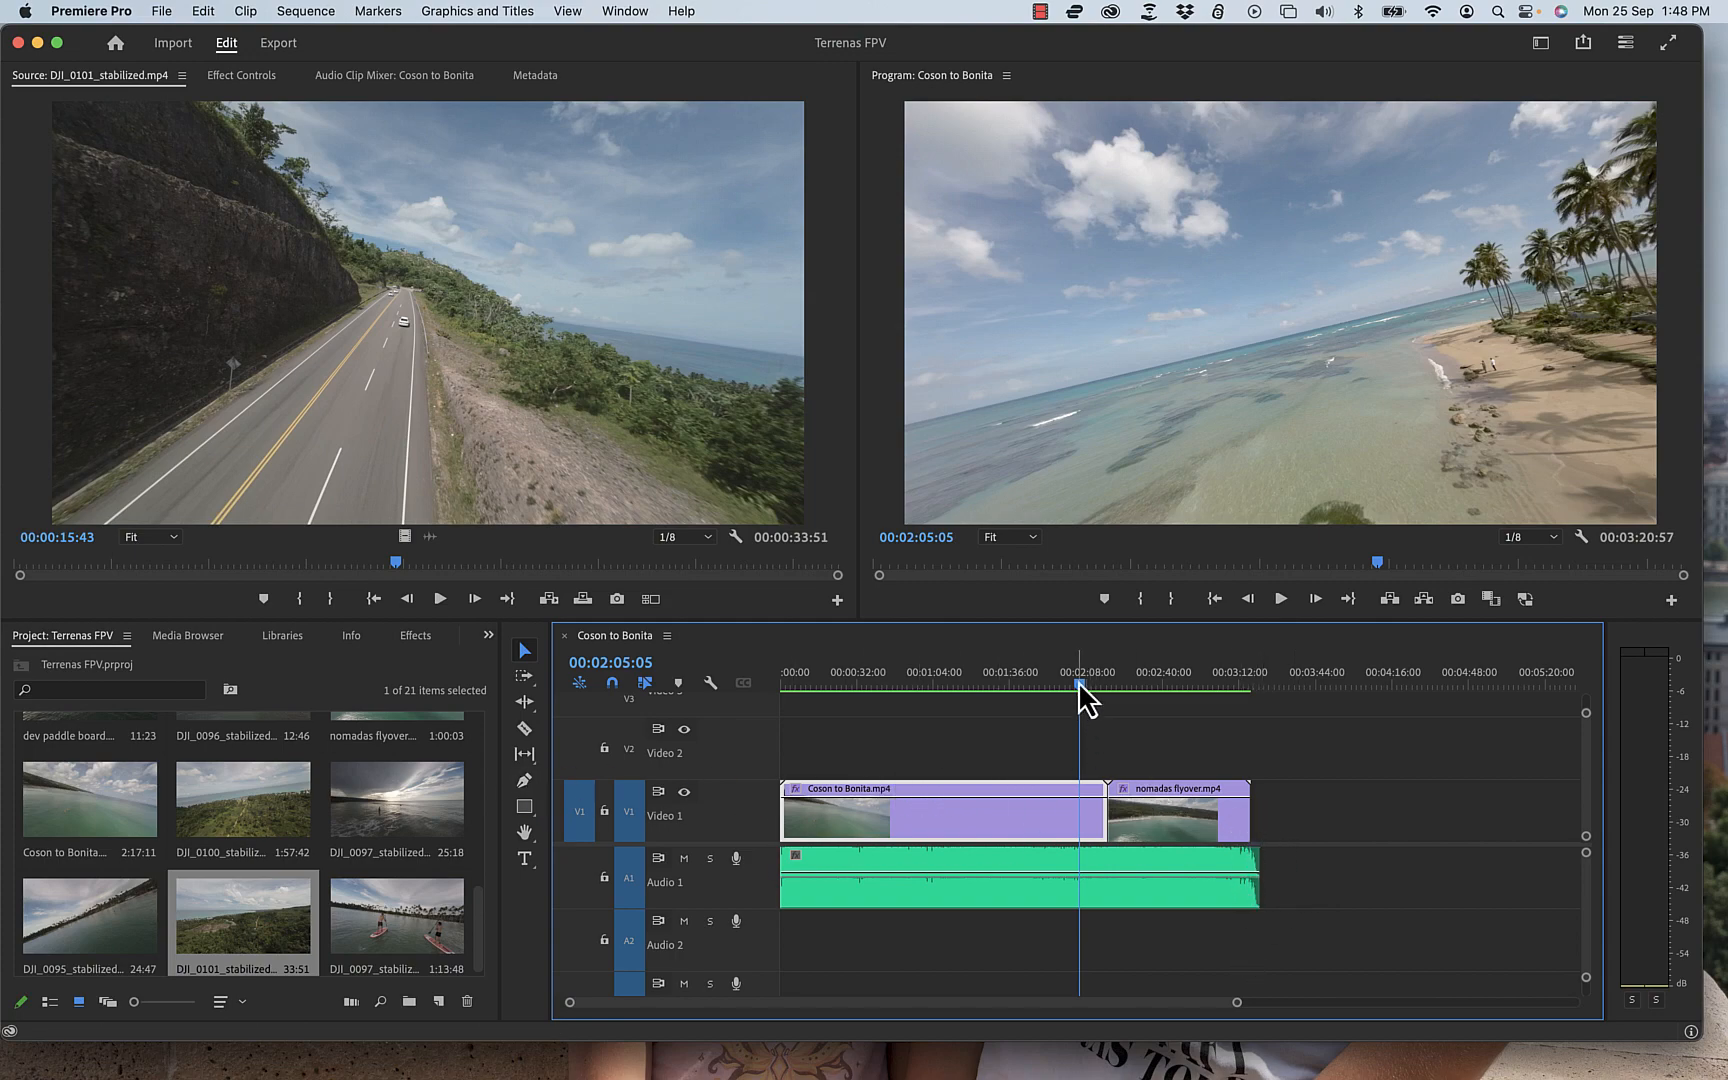
pyautogui.moveTo(1079, 682); pyautogui.dragTo(991, 691)
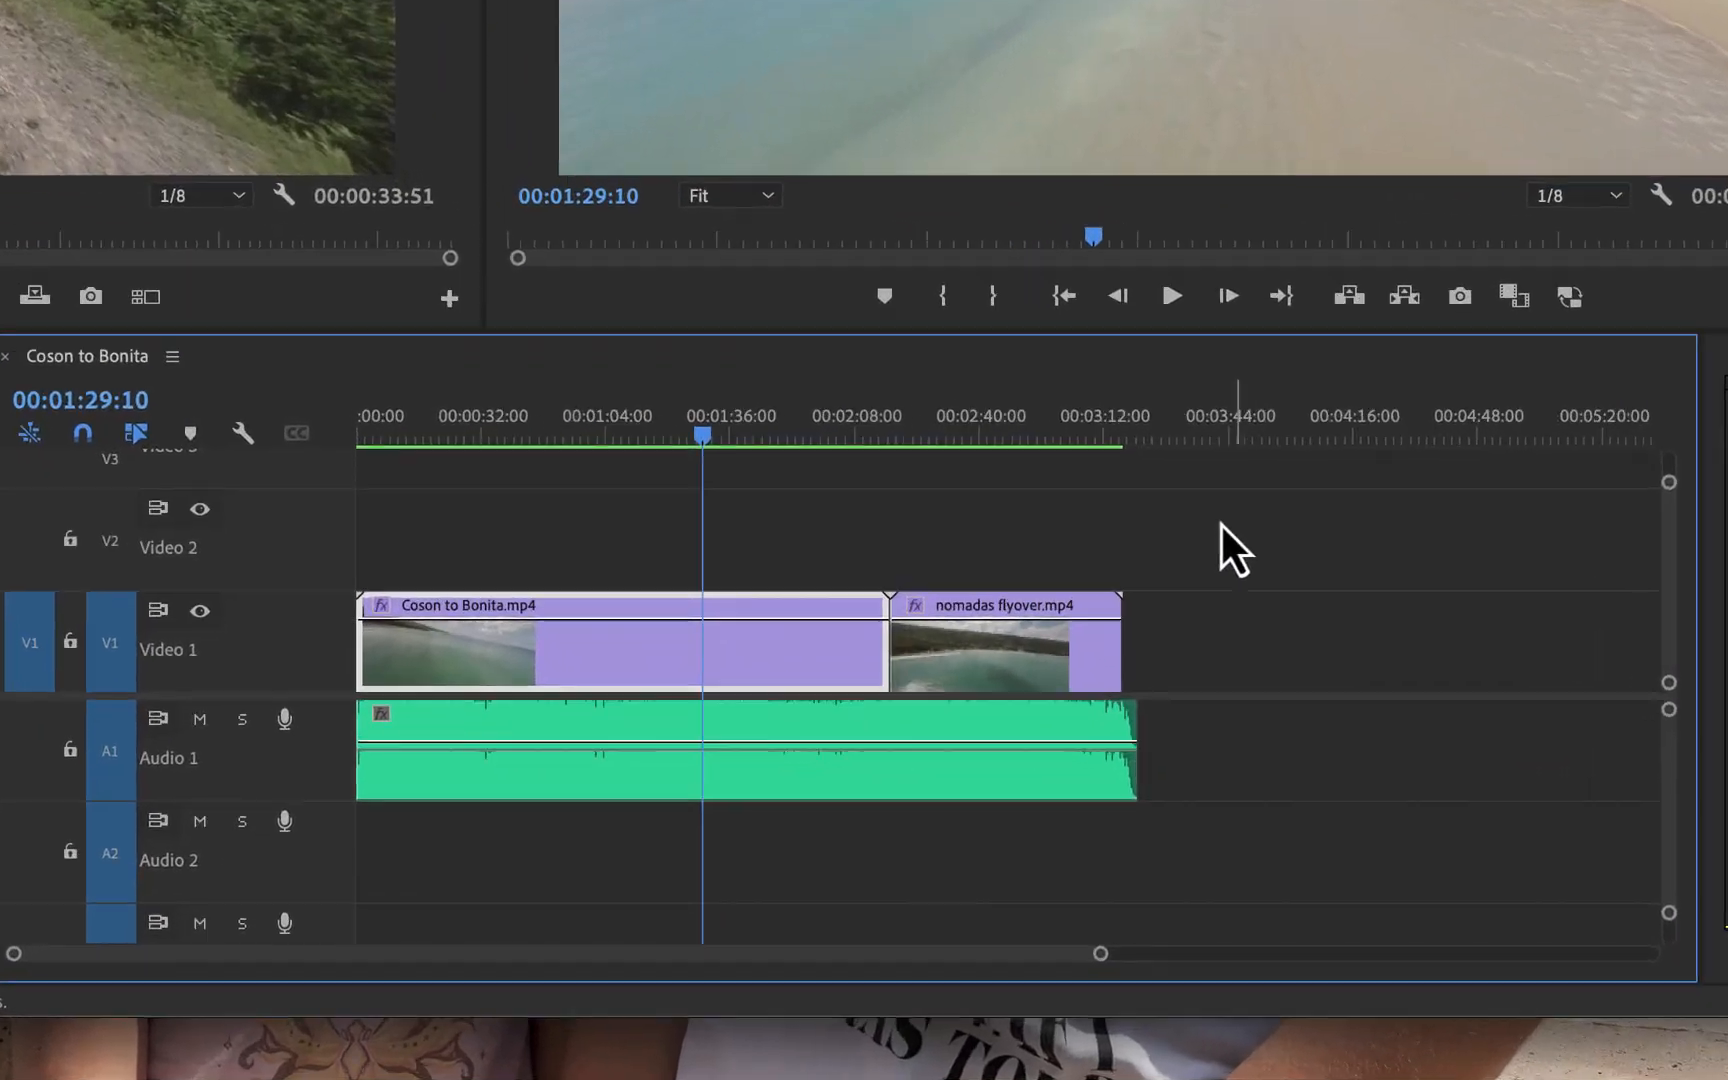
pyautogui.click(1143, 715)
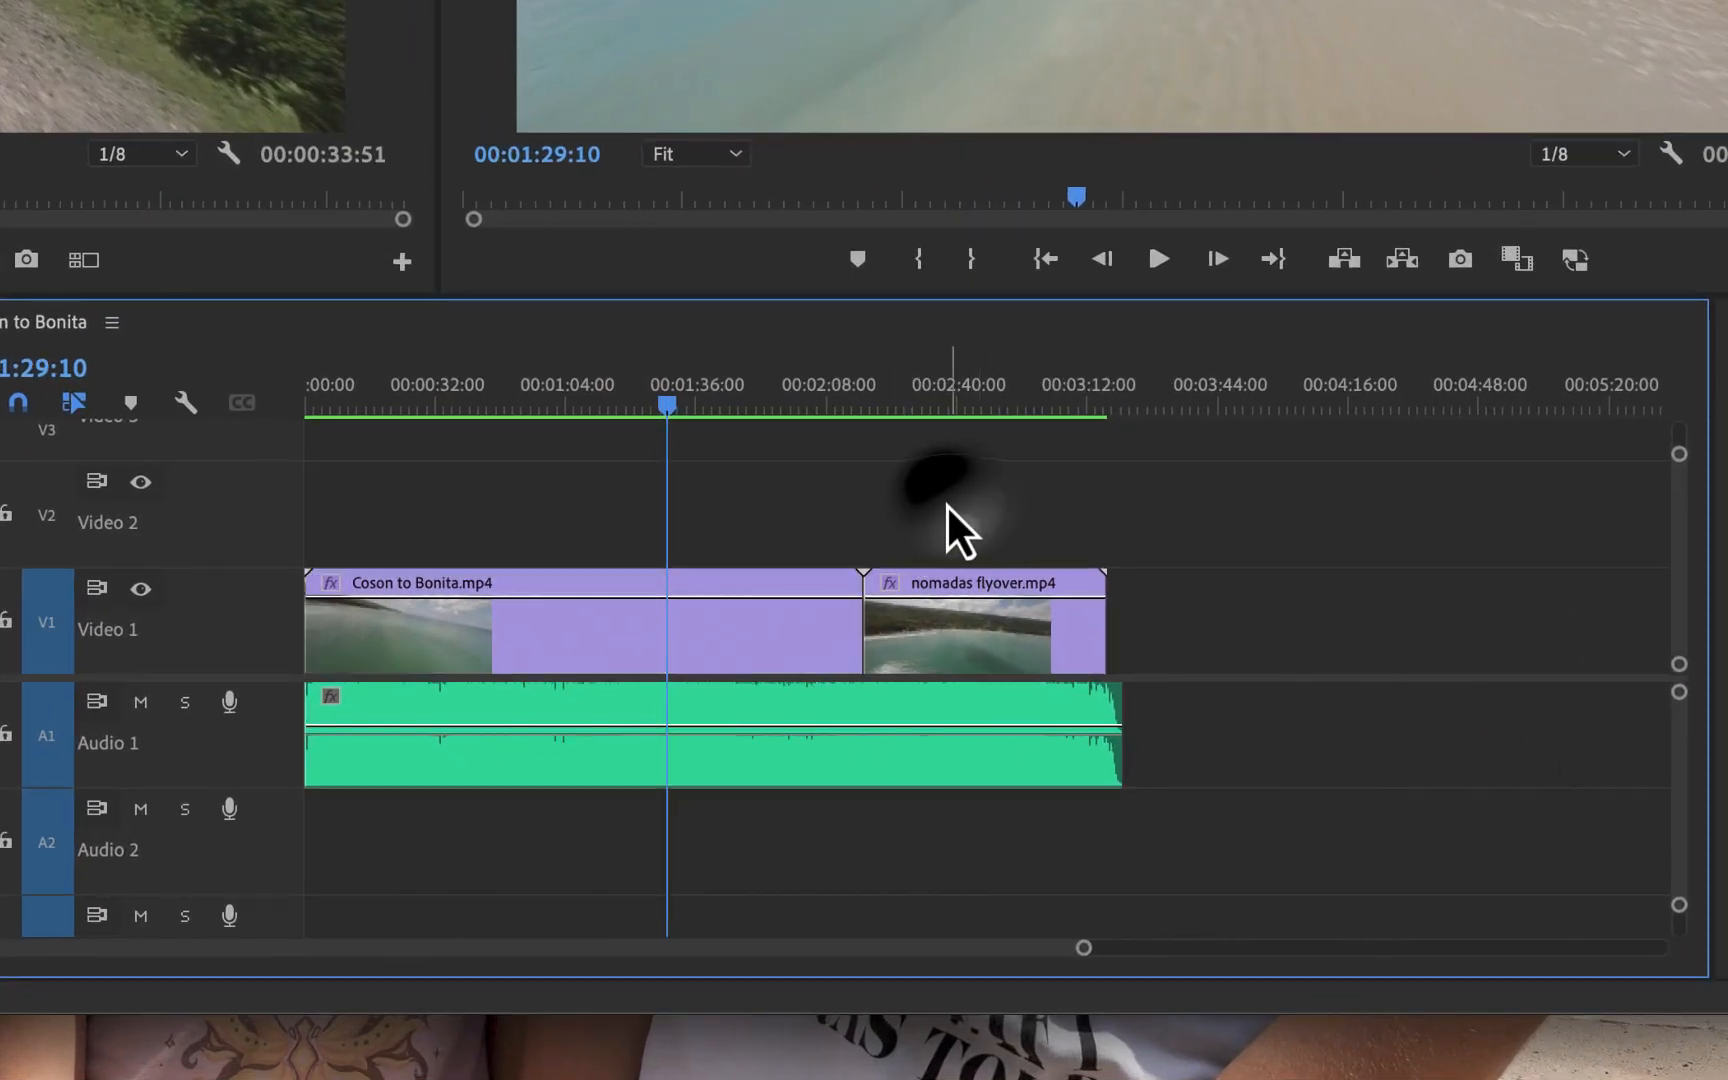
pyautogui.click(928, 4)
pyautogui.click(890, 485)
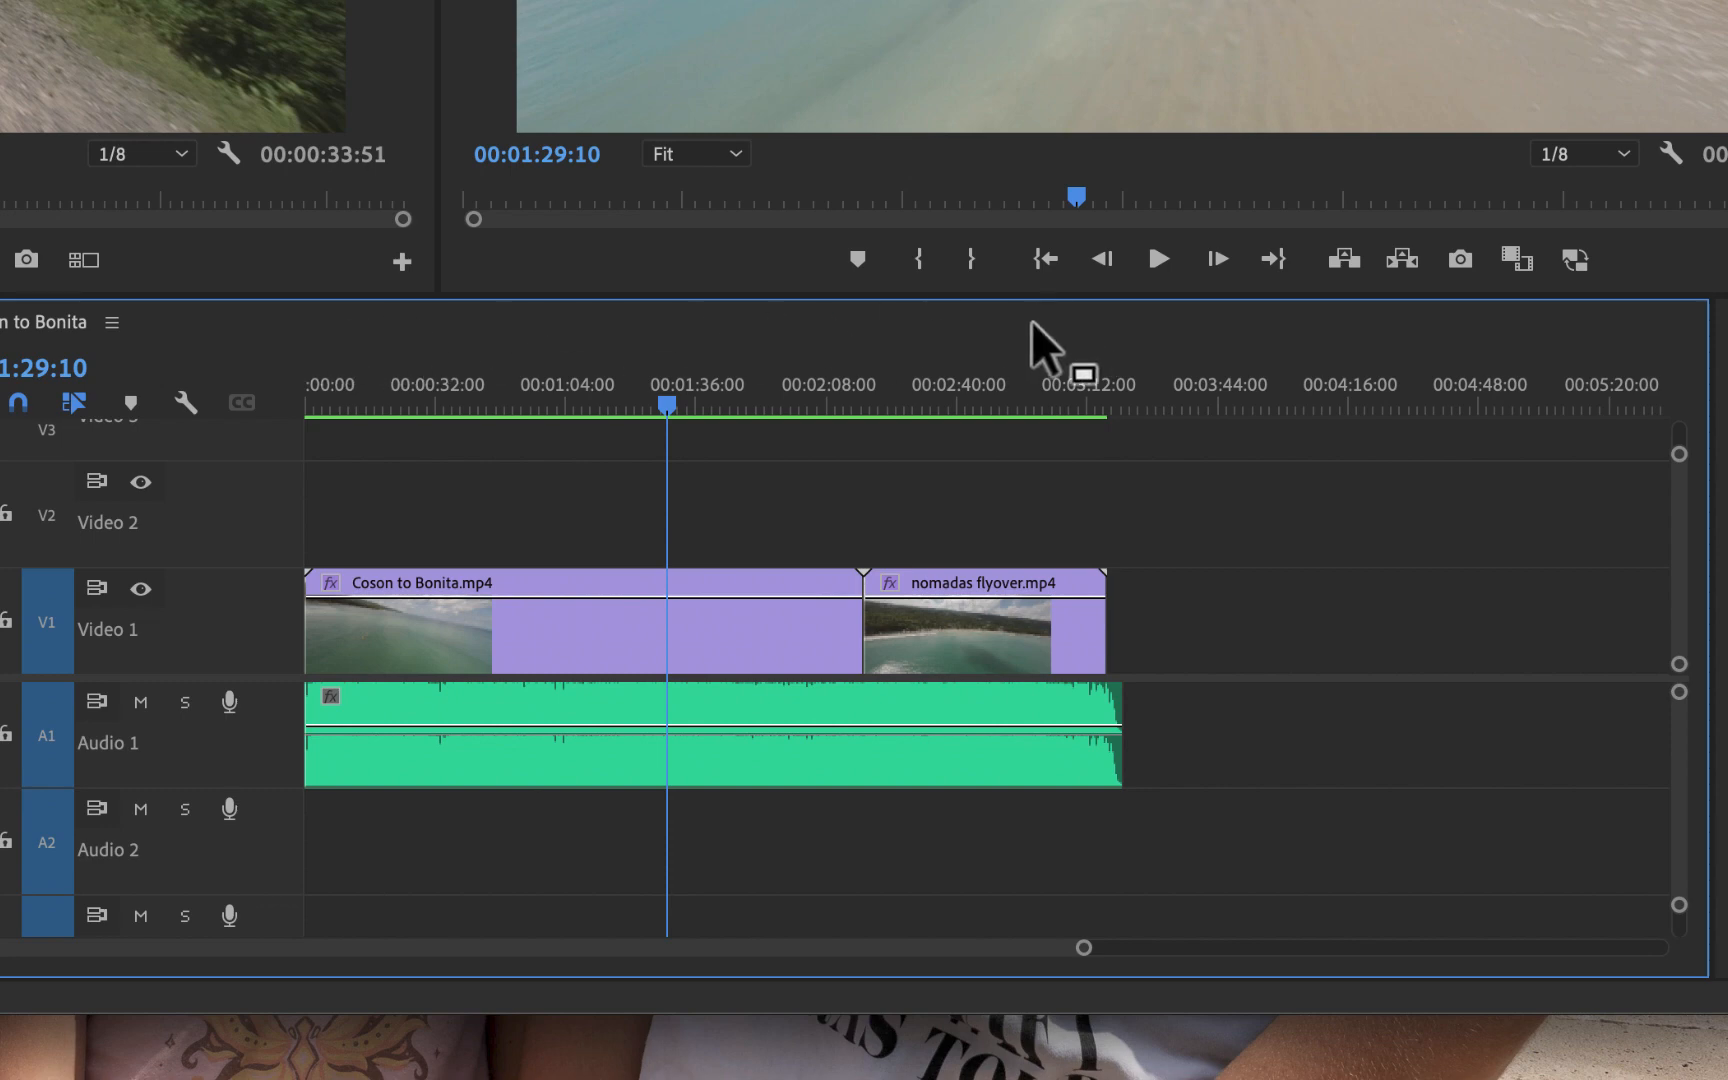
pyautogui.click(741, 635)
pyautogui.click(1048, 632)
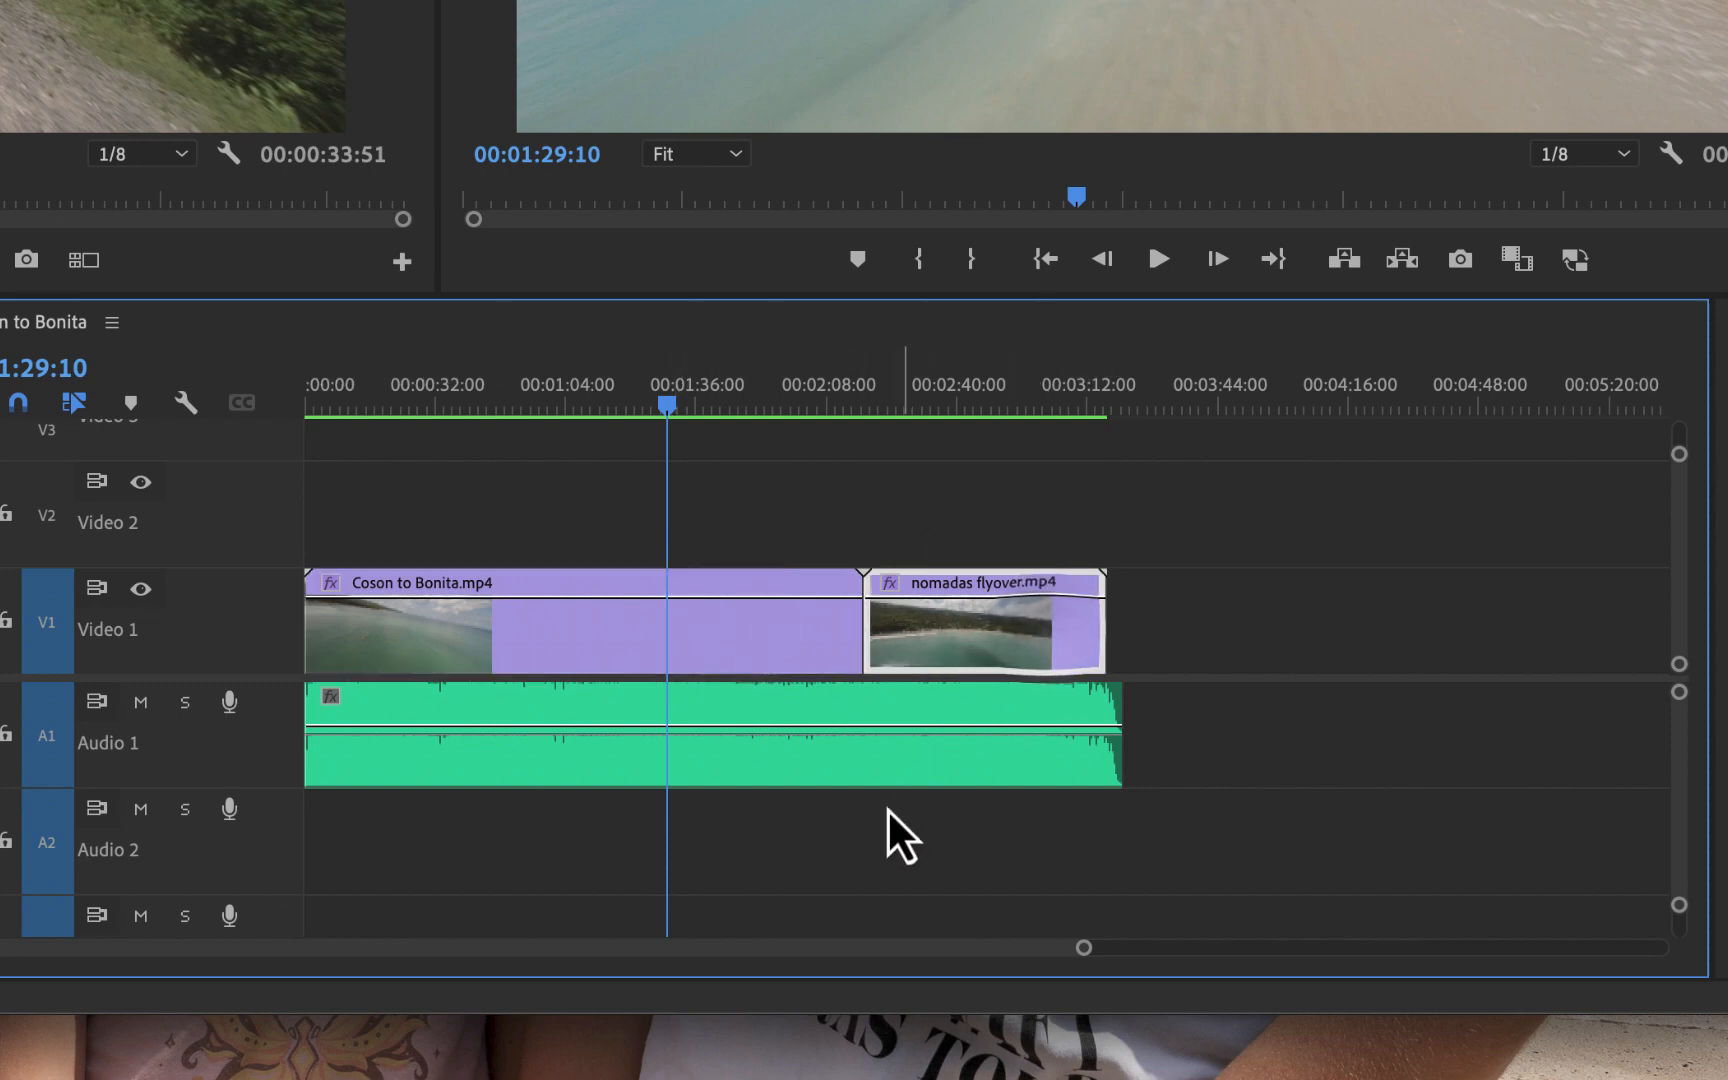
pyautogui.click(872, 772)
pyautogui.click(772, 640)
pyautogui.click(940, 625)
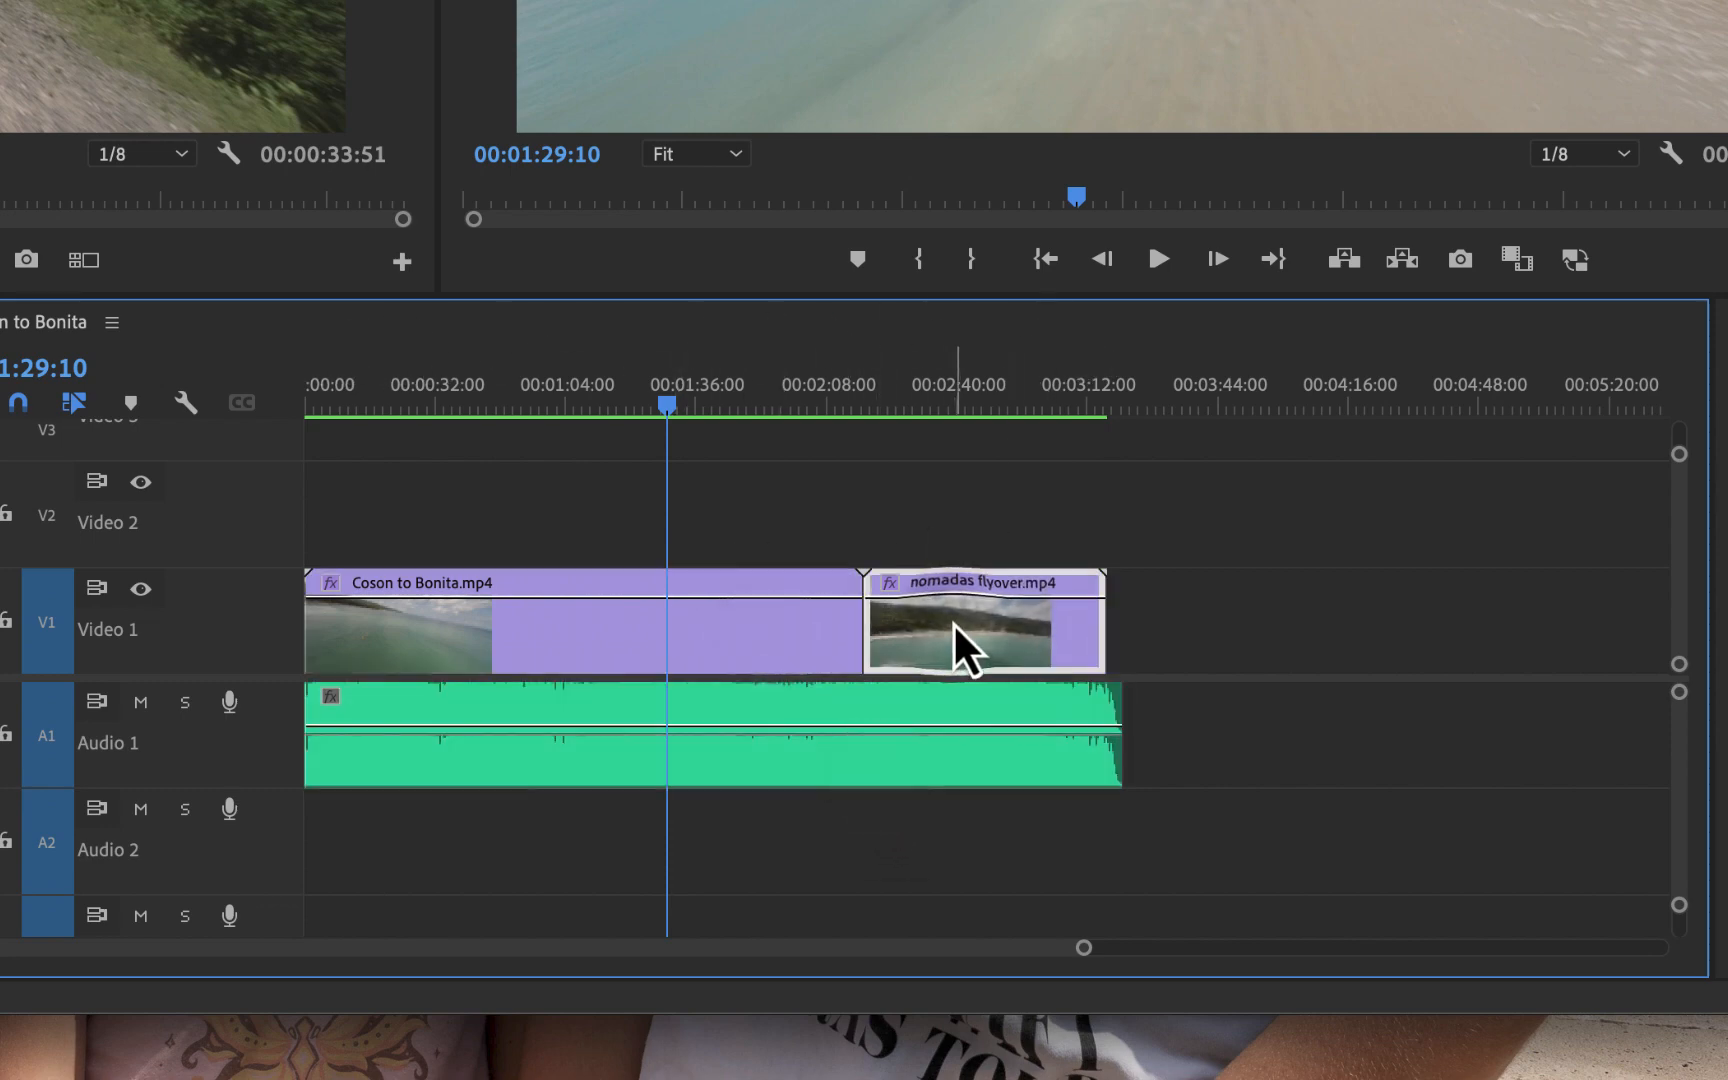
pyautogui.click(919, 505)
pyautogui.click(783, 662)
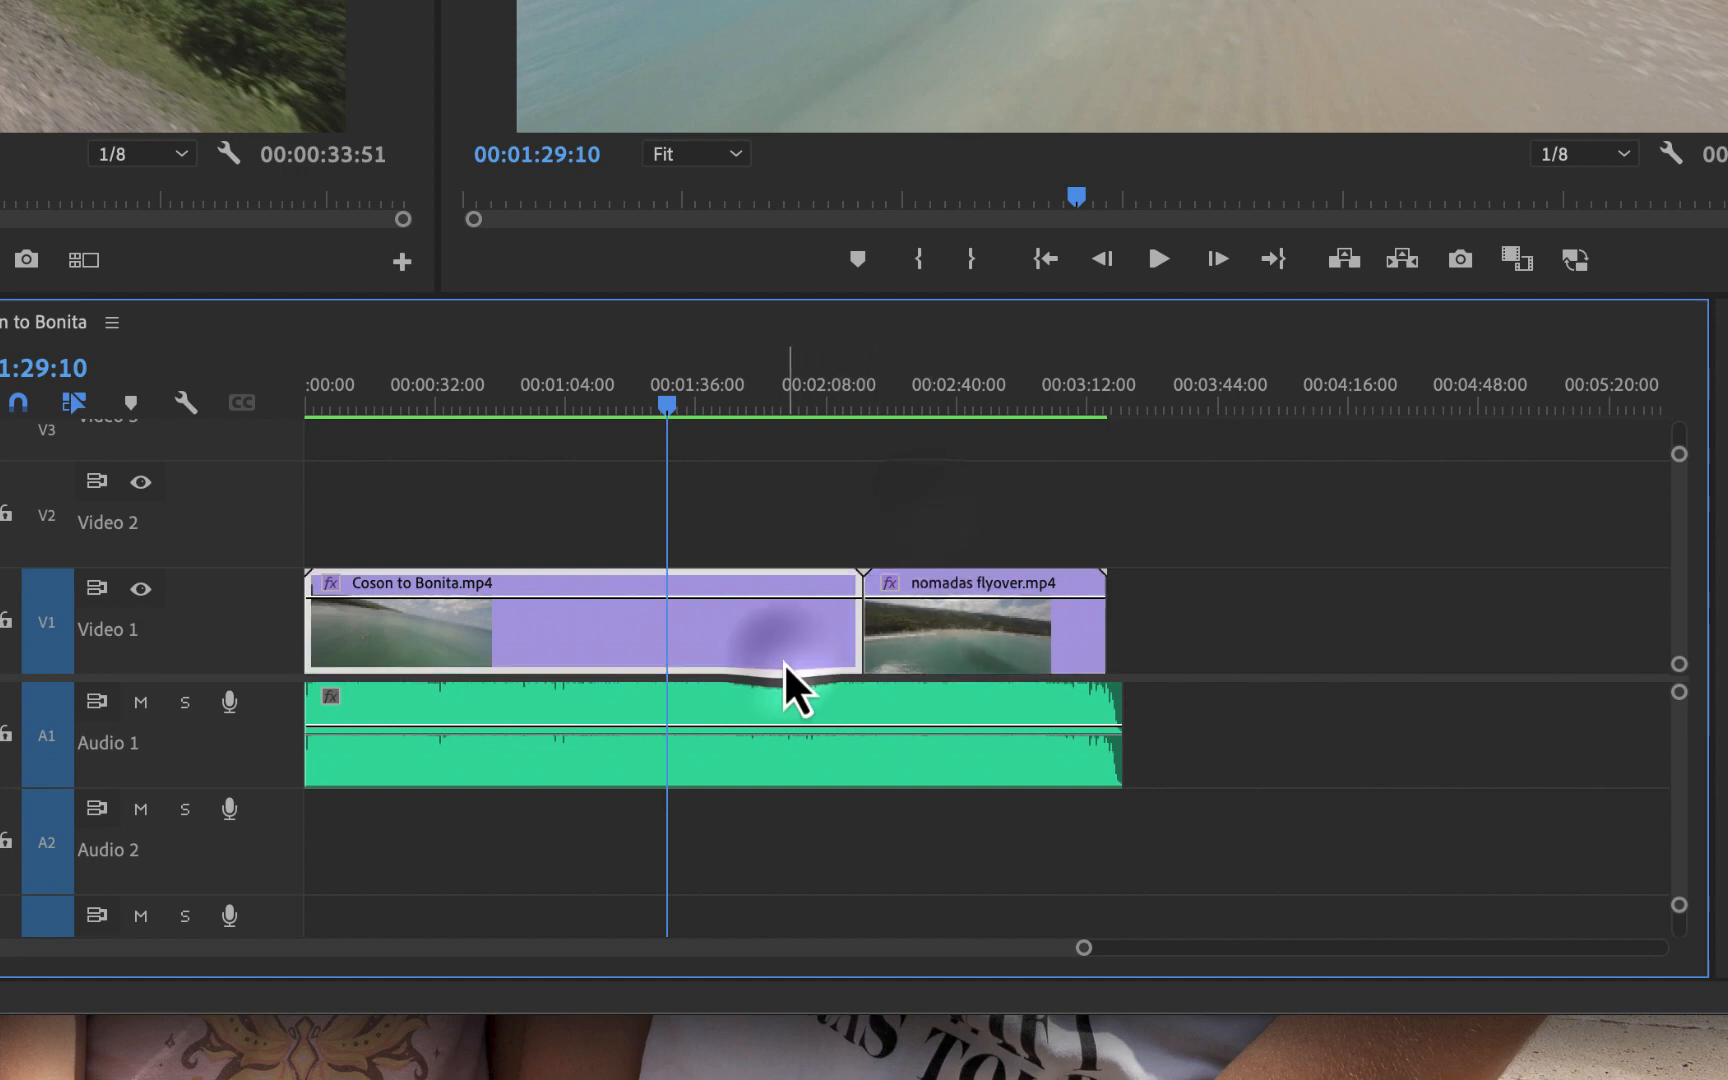
pyautogui.click(886, 508)
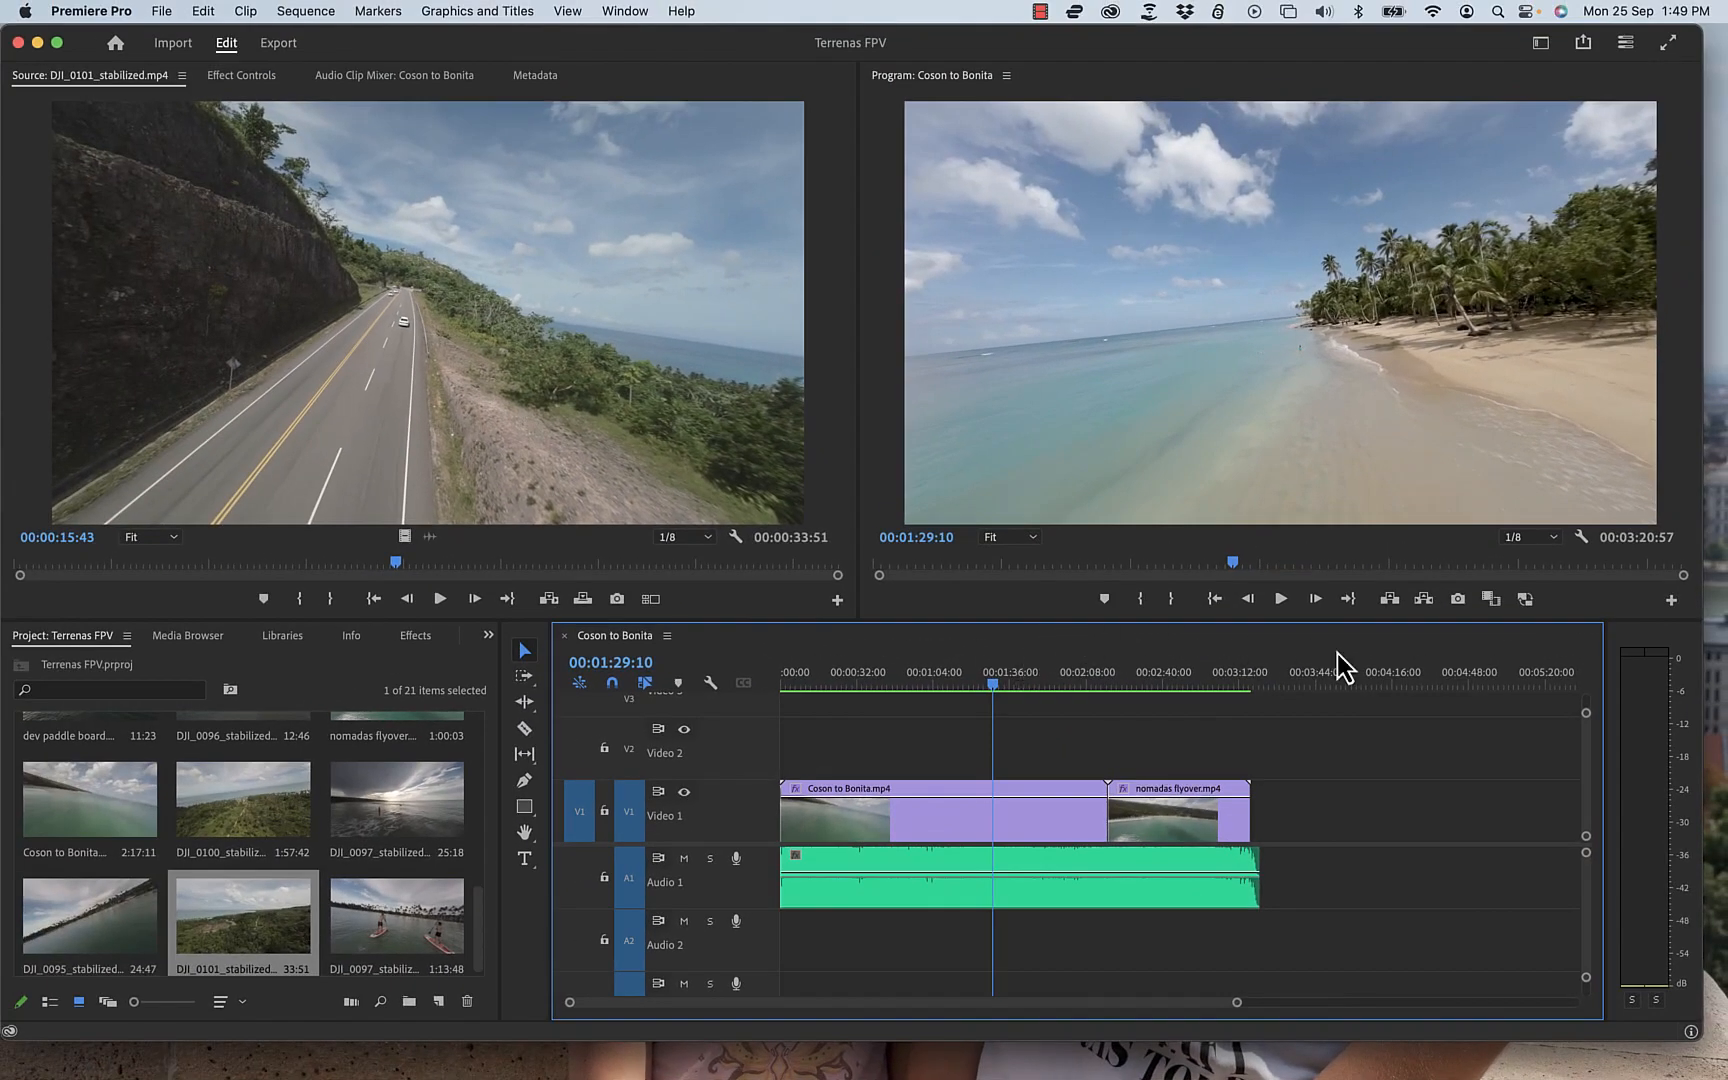
# Step: Open Export mode and rename the output file to the creator's full name followed by Multimedia PSA
pyautogui.click(280, 44)
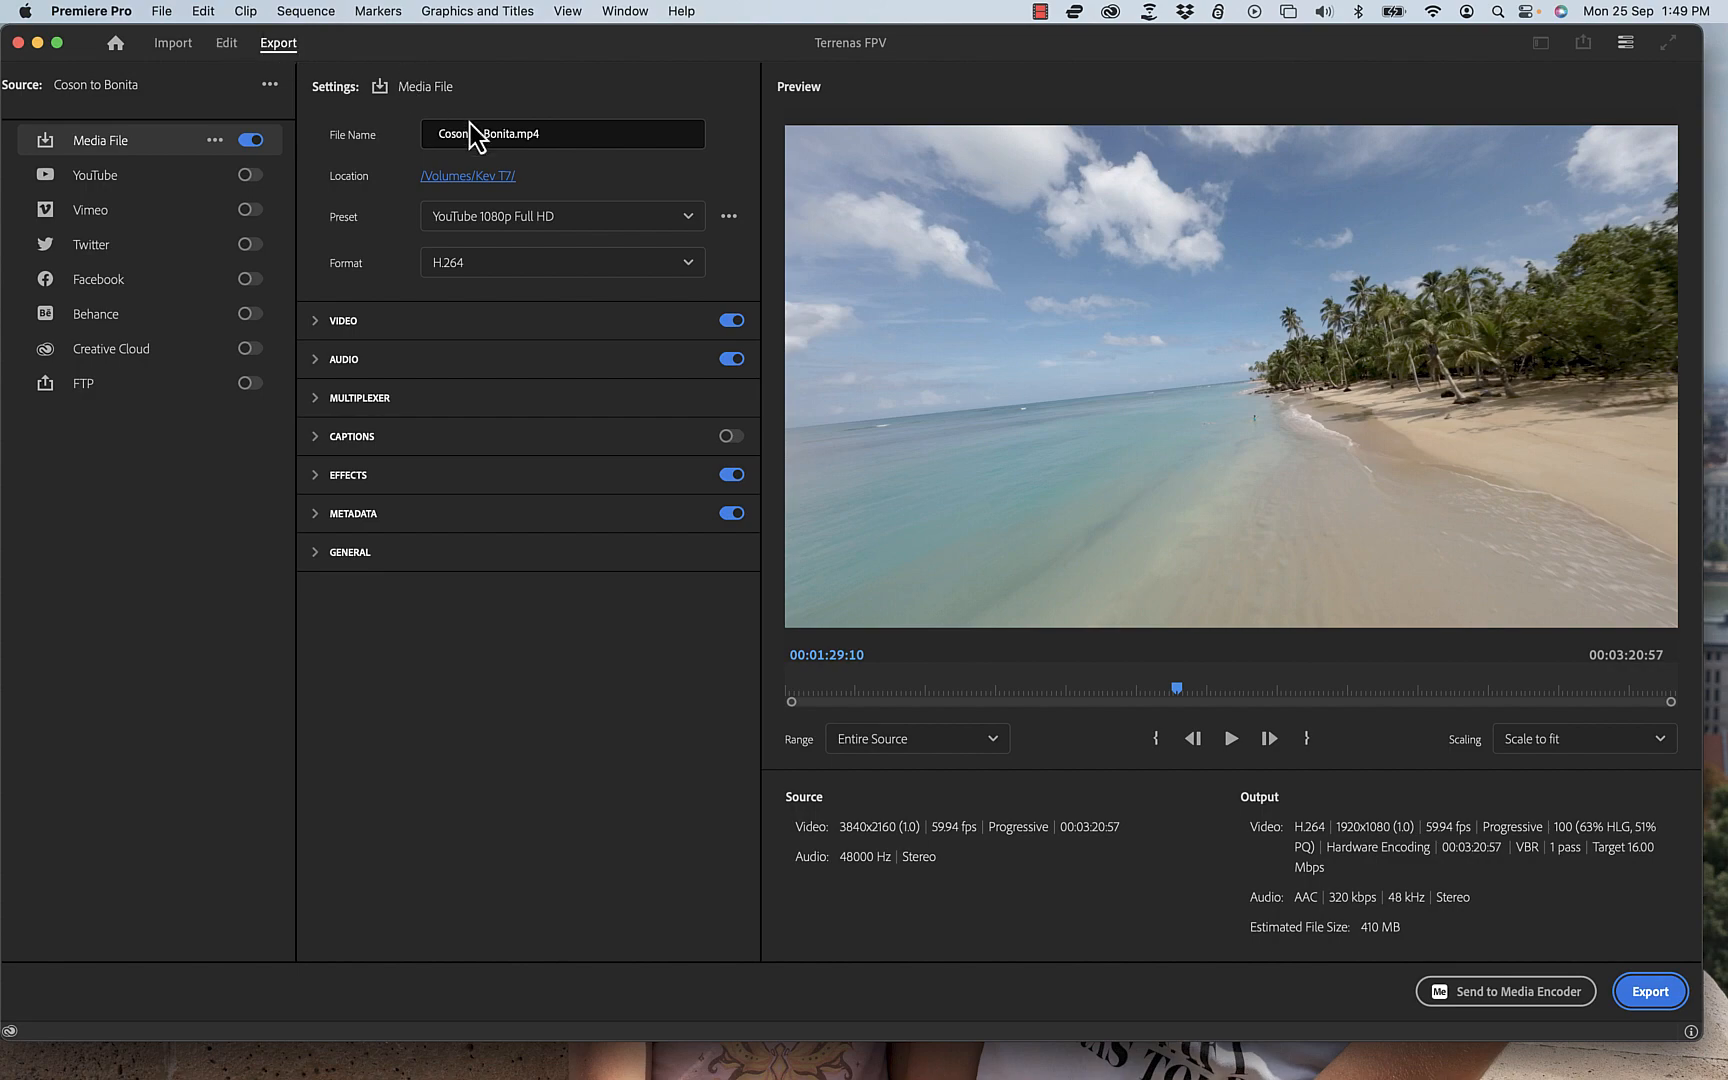
pyautogui.click(489, 122)
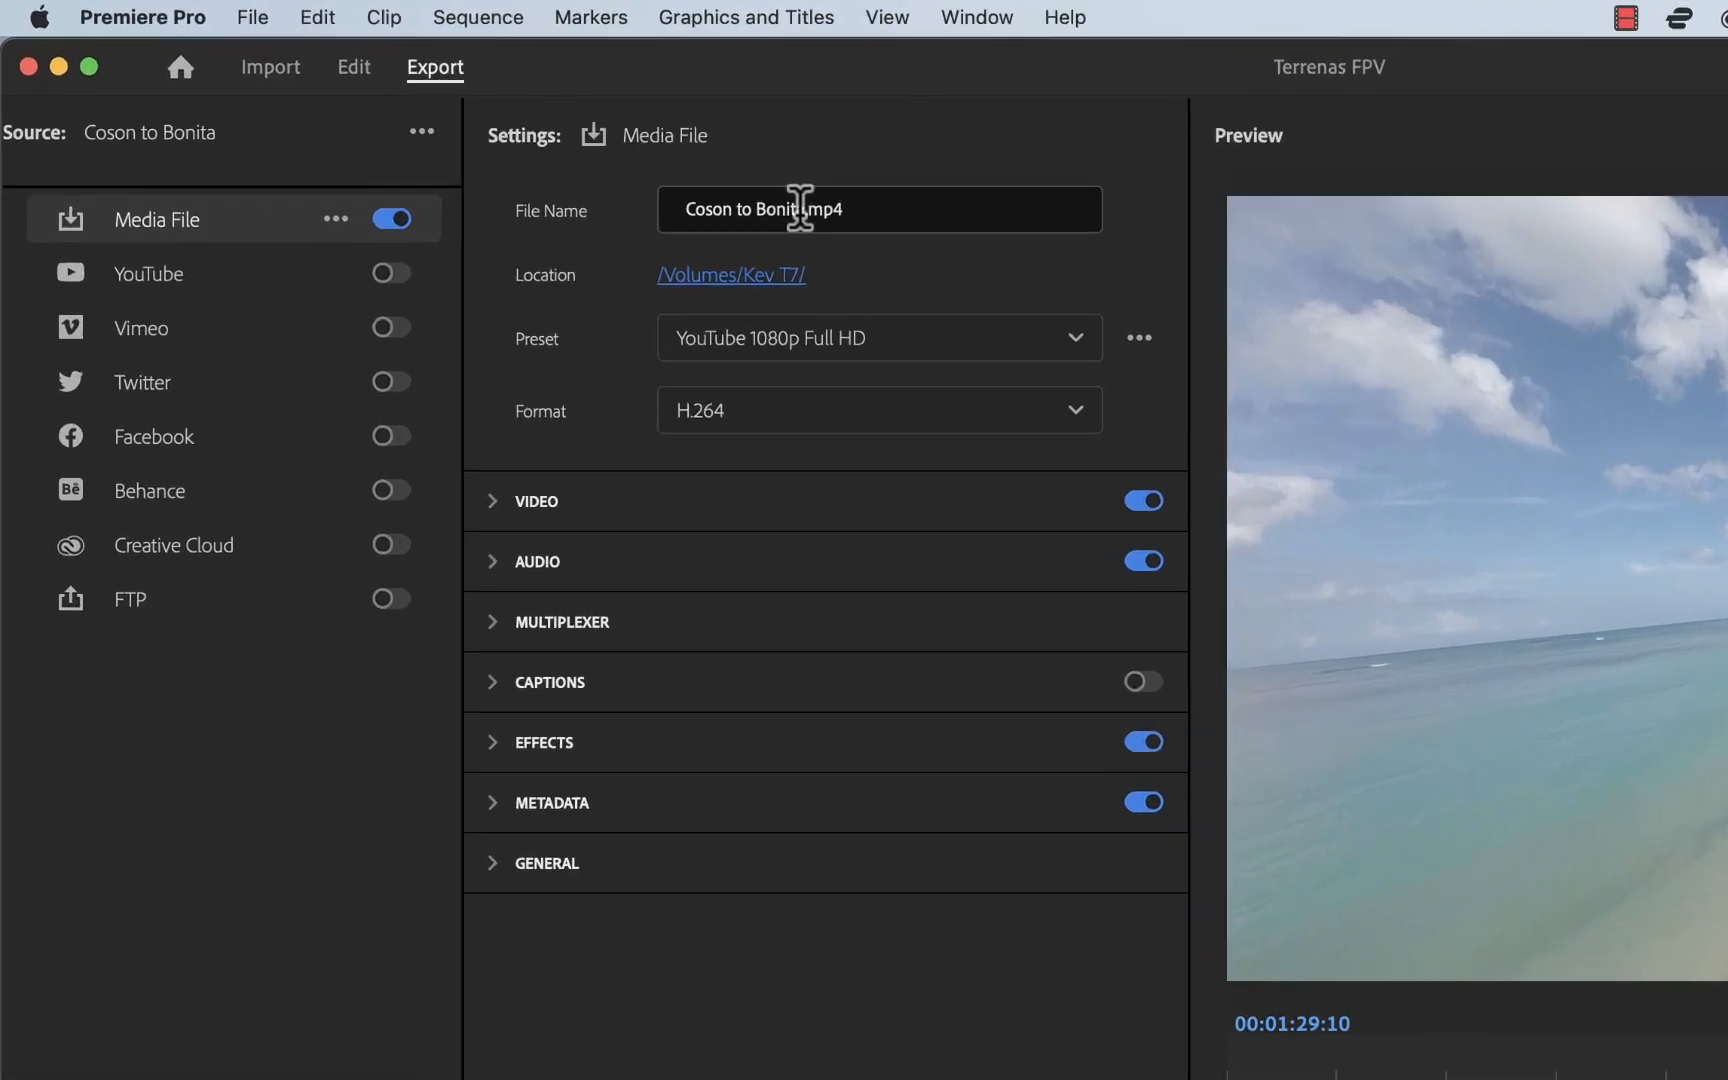
pyautogui.moveTo(852, 220); pyautogui.dragTo(727, 222)
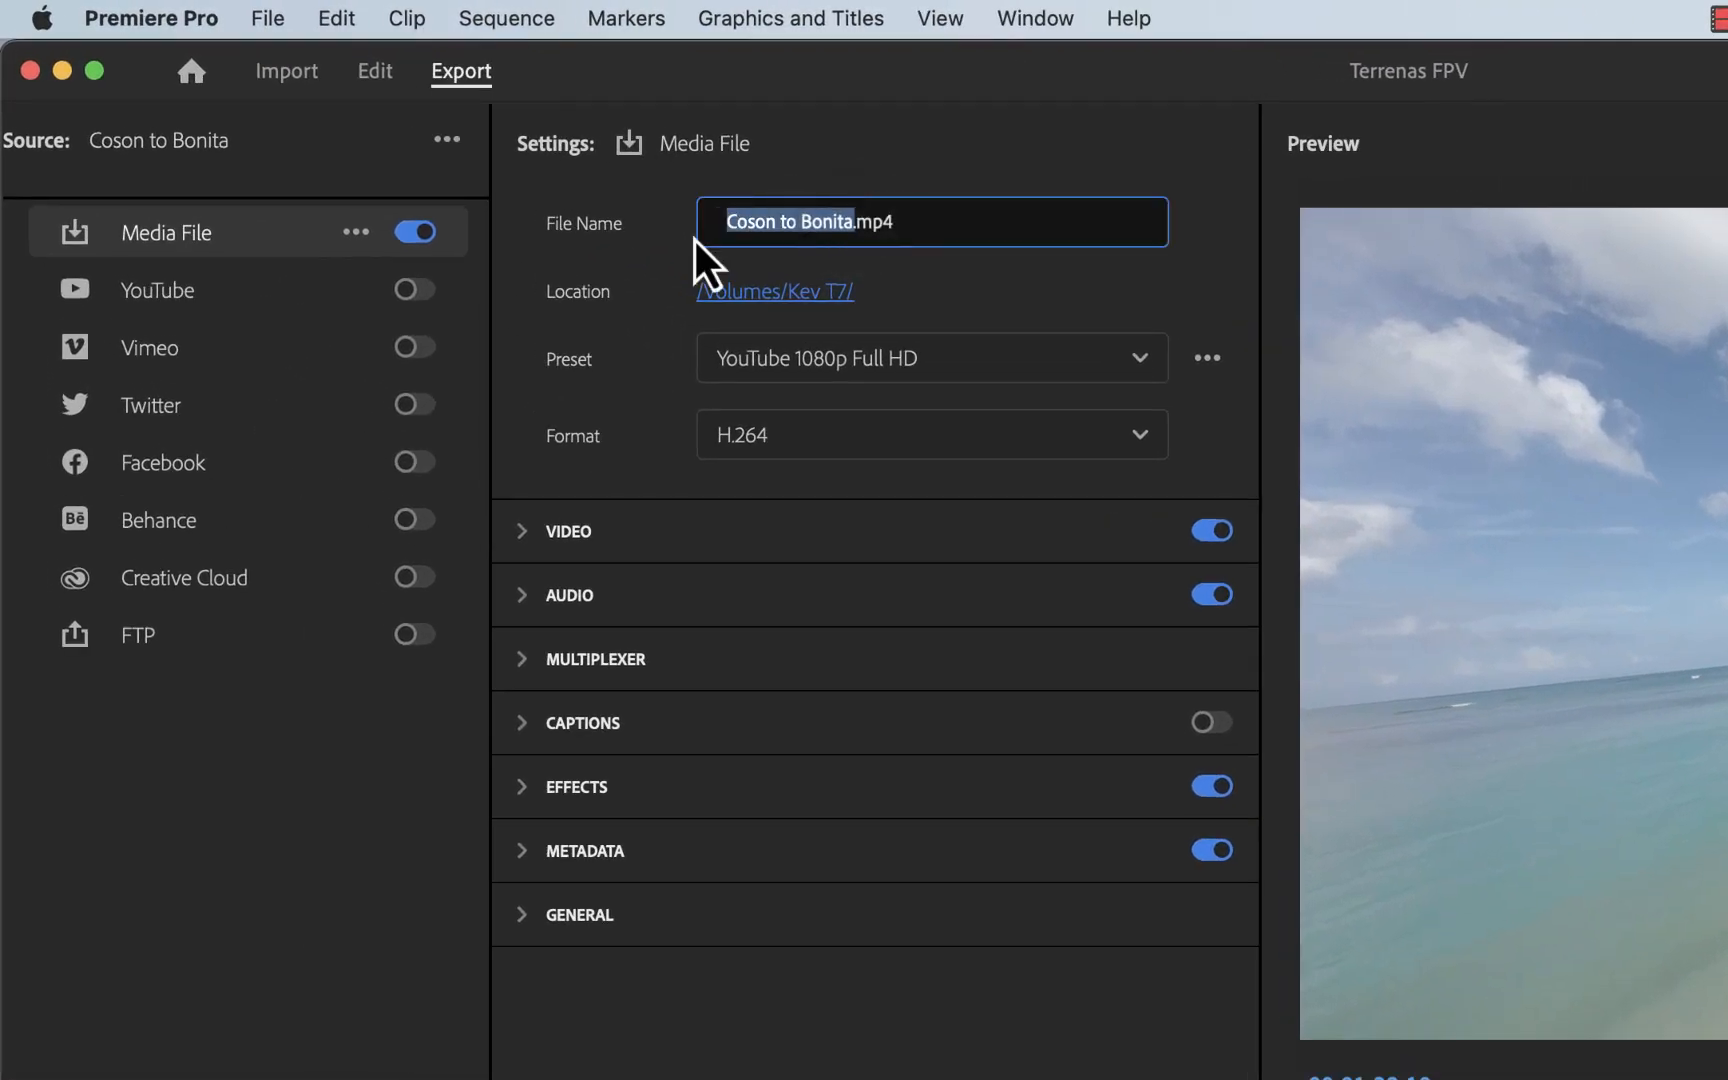
pyautogui.write('Multi')
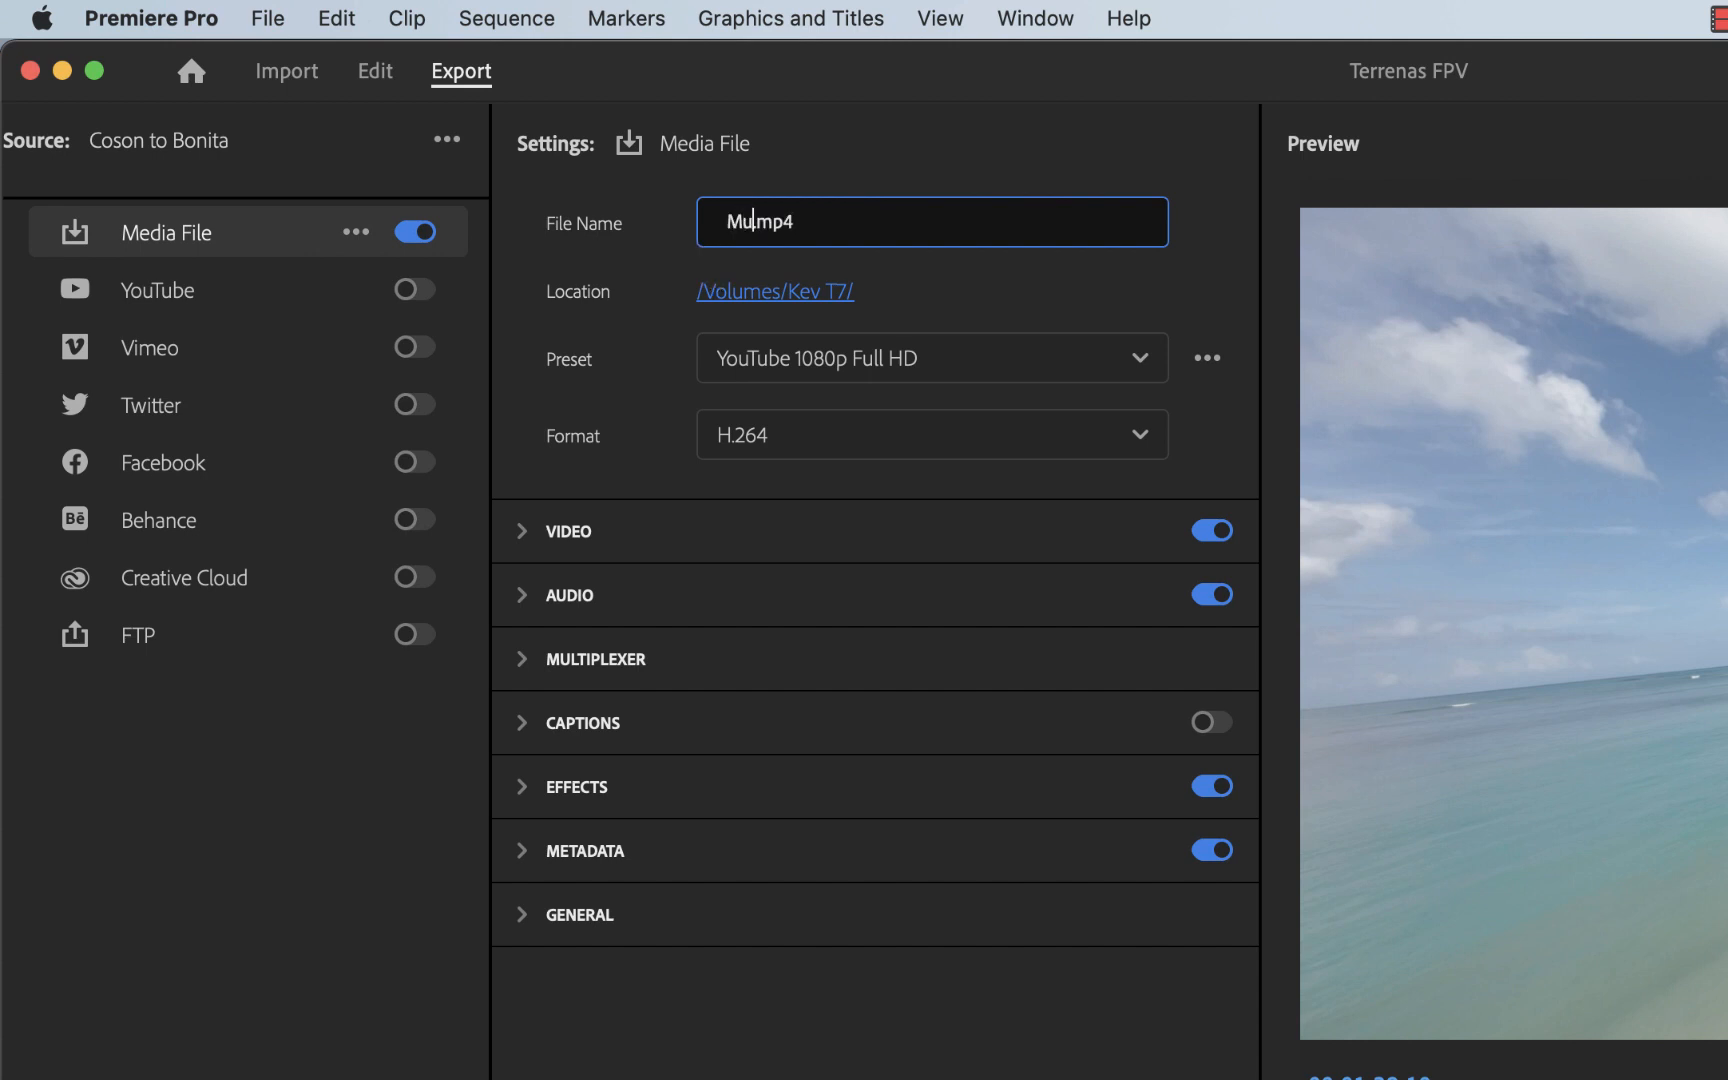
pyautogui.press('BackSpace')
pyautogui.press('BackSpace')
pyautogui.press('BackSpace')
pyautogui.write('Kevin Olson Mul')
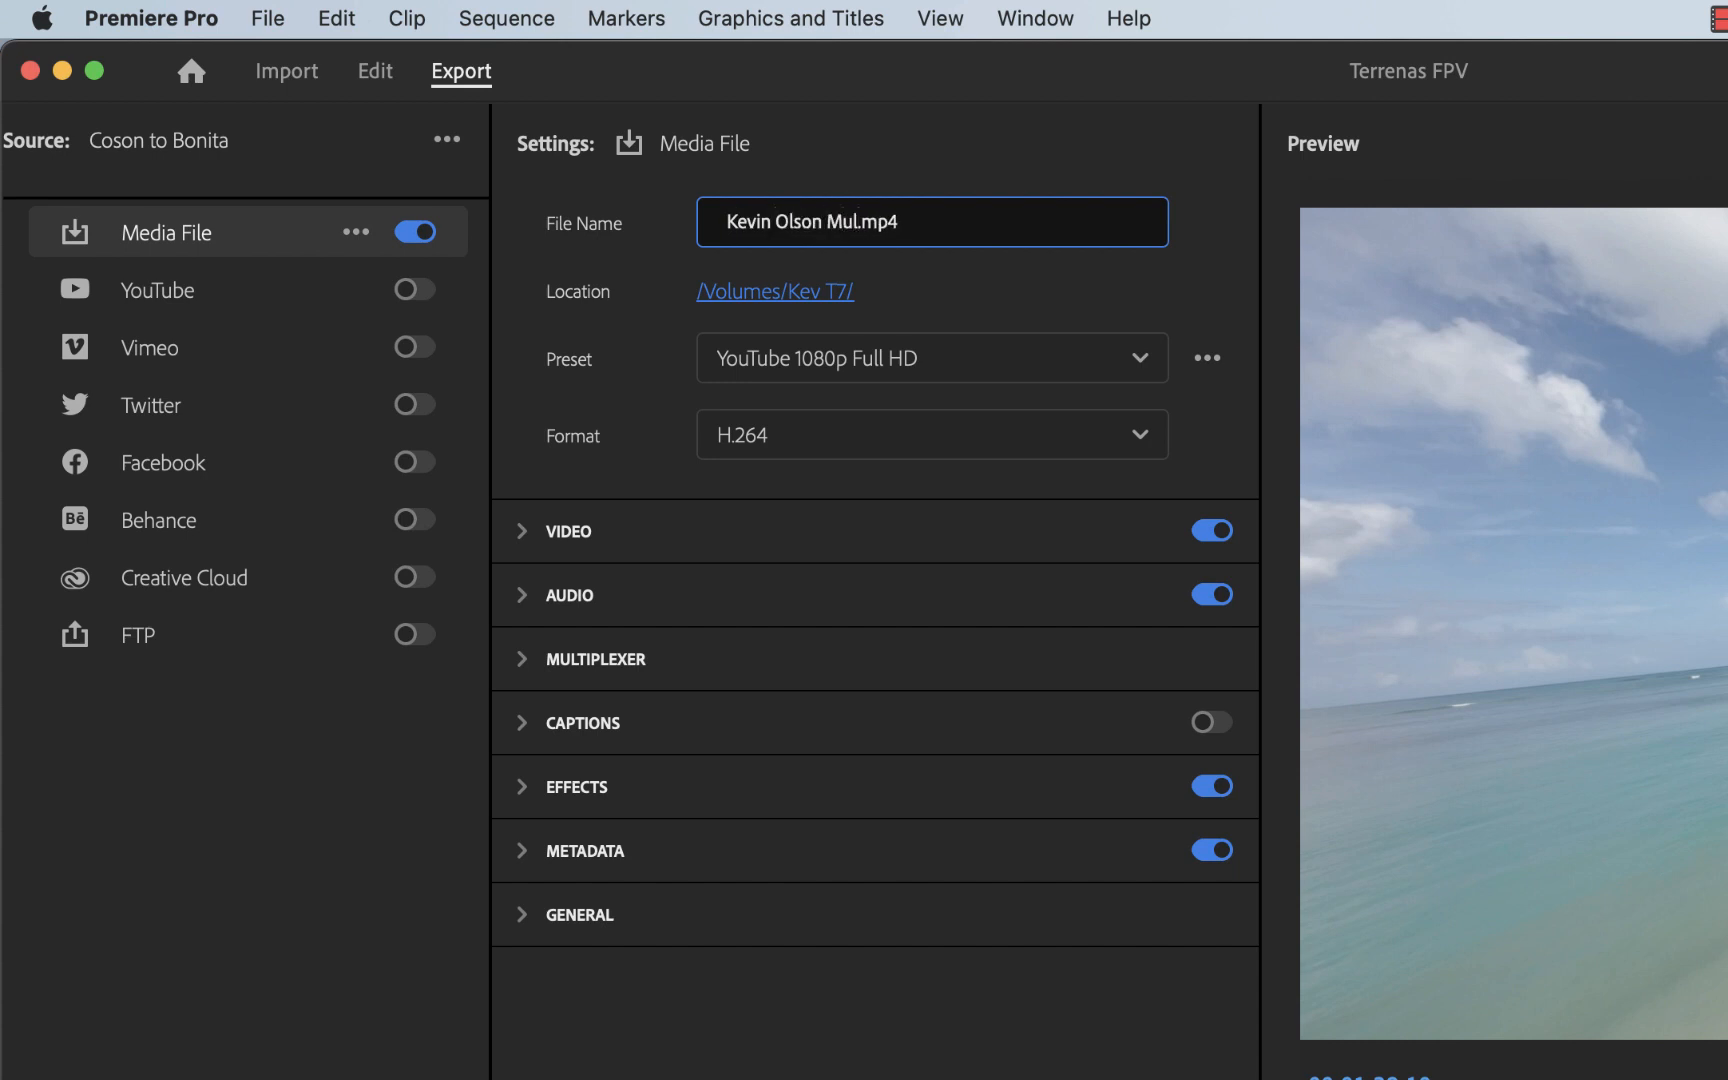
pyautogui.write('gime')
pyautogui.press('BackSpace')
pyautogui.press('BackSpace')
pyautogui.press('BackSpace')
pyautogui.write('ttimedia PSA')
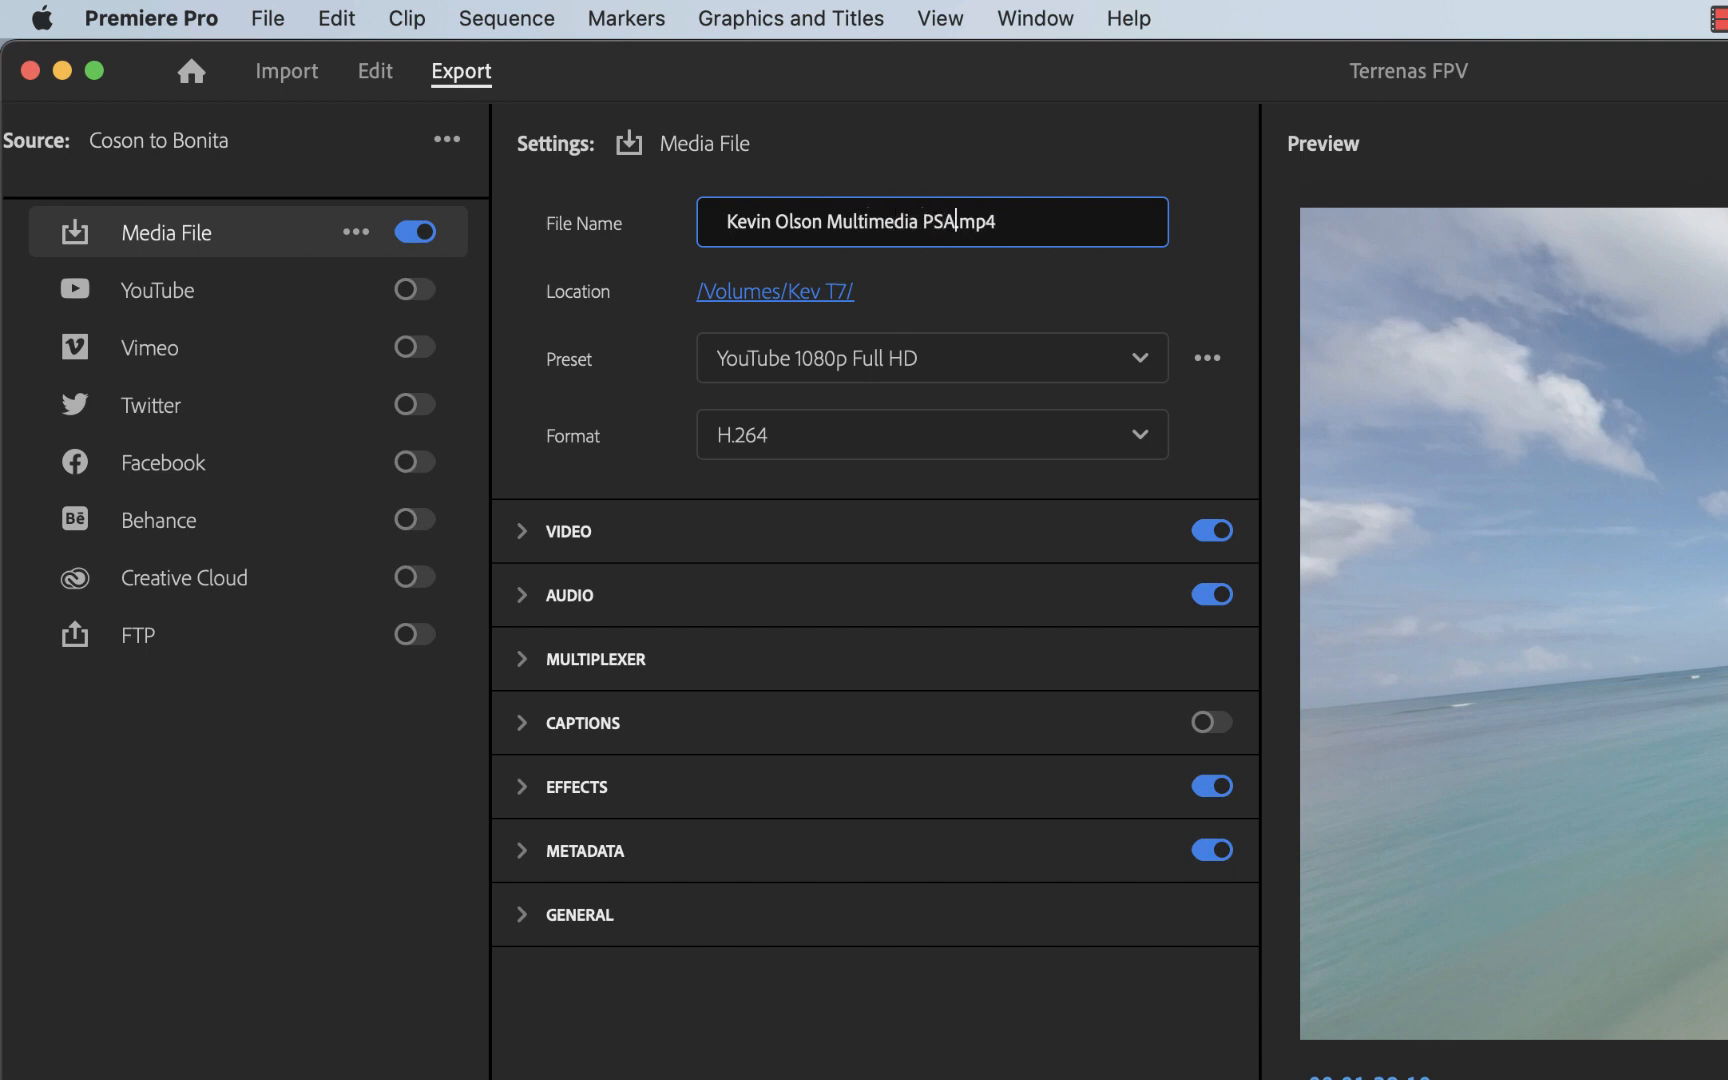
# Step: Set the export location to the PSA Project 2 folder on the Desktop
pyautogui.click(757, 298)
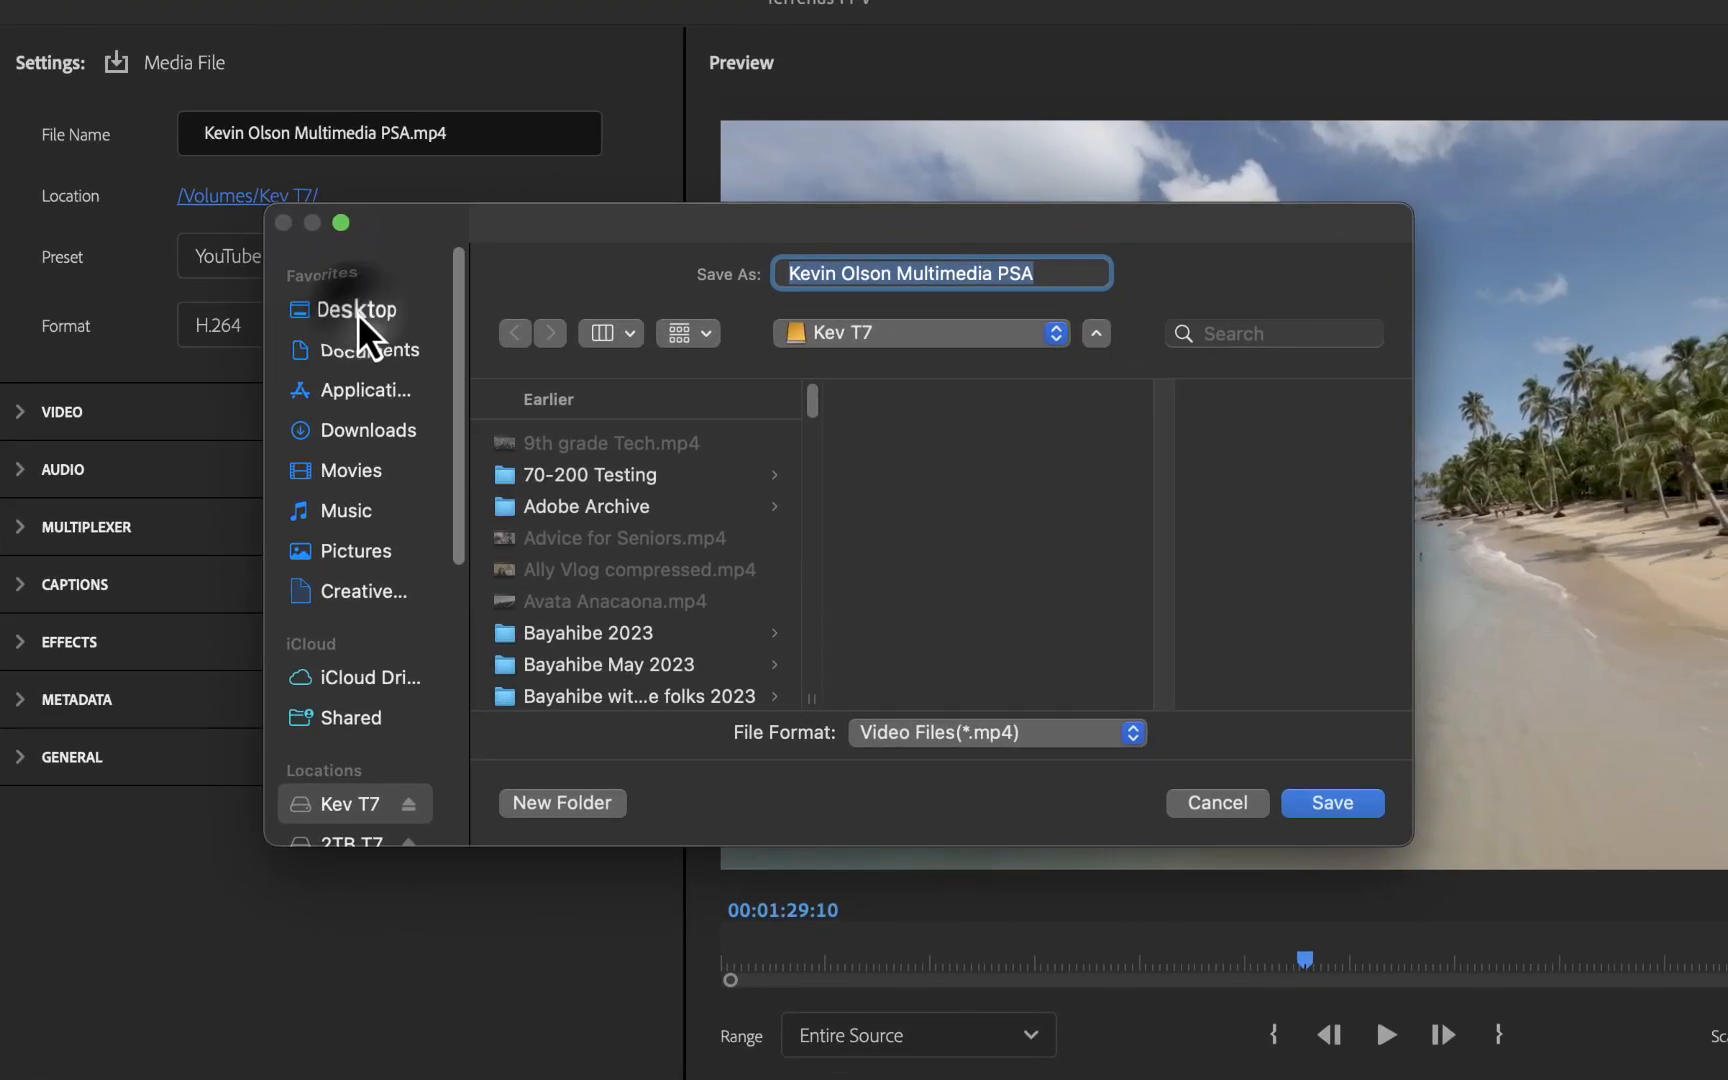
pyautogui.click(885, 418)
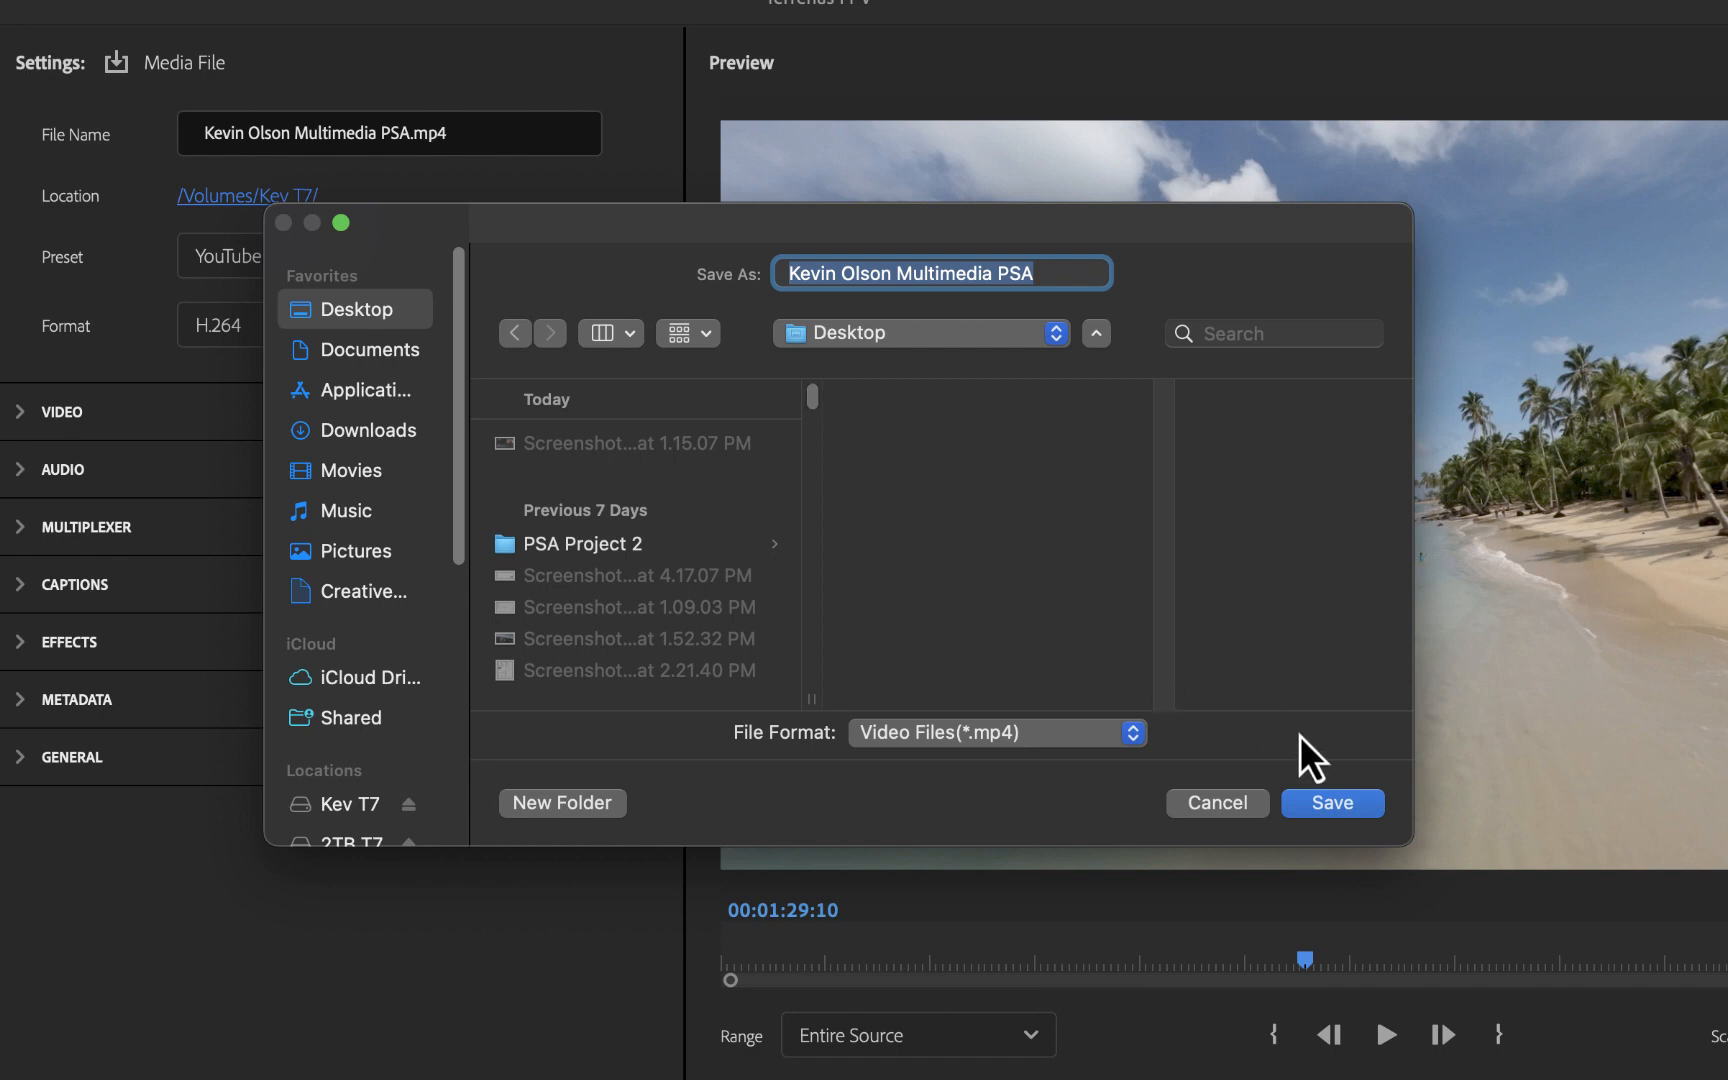
pyautogui.click(545, 545)
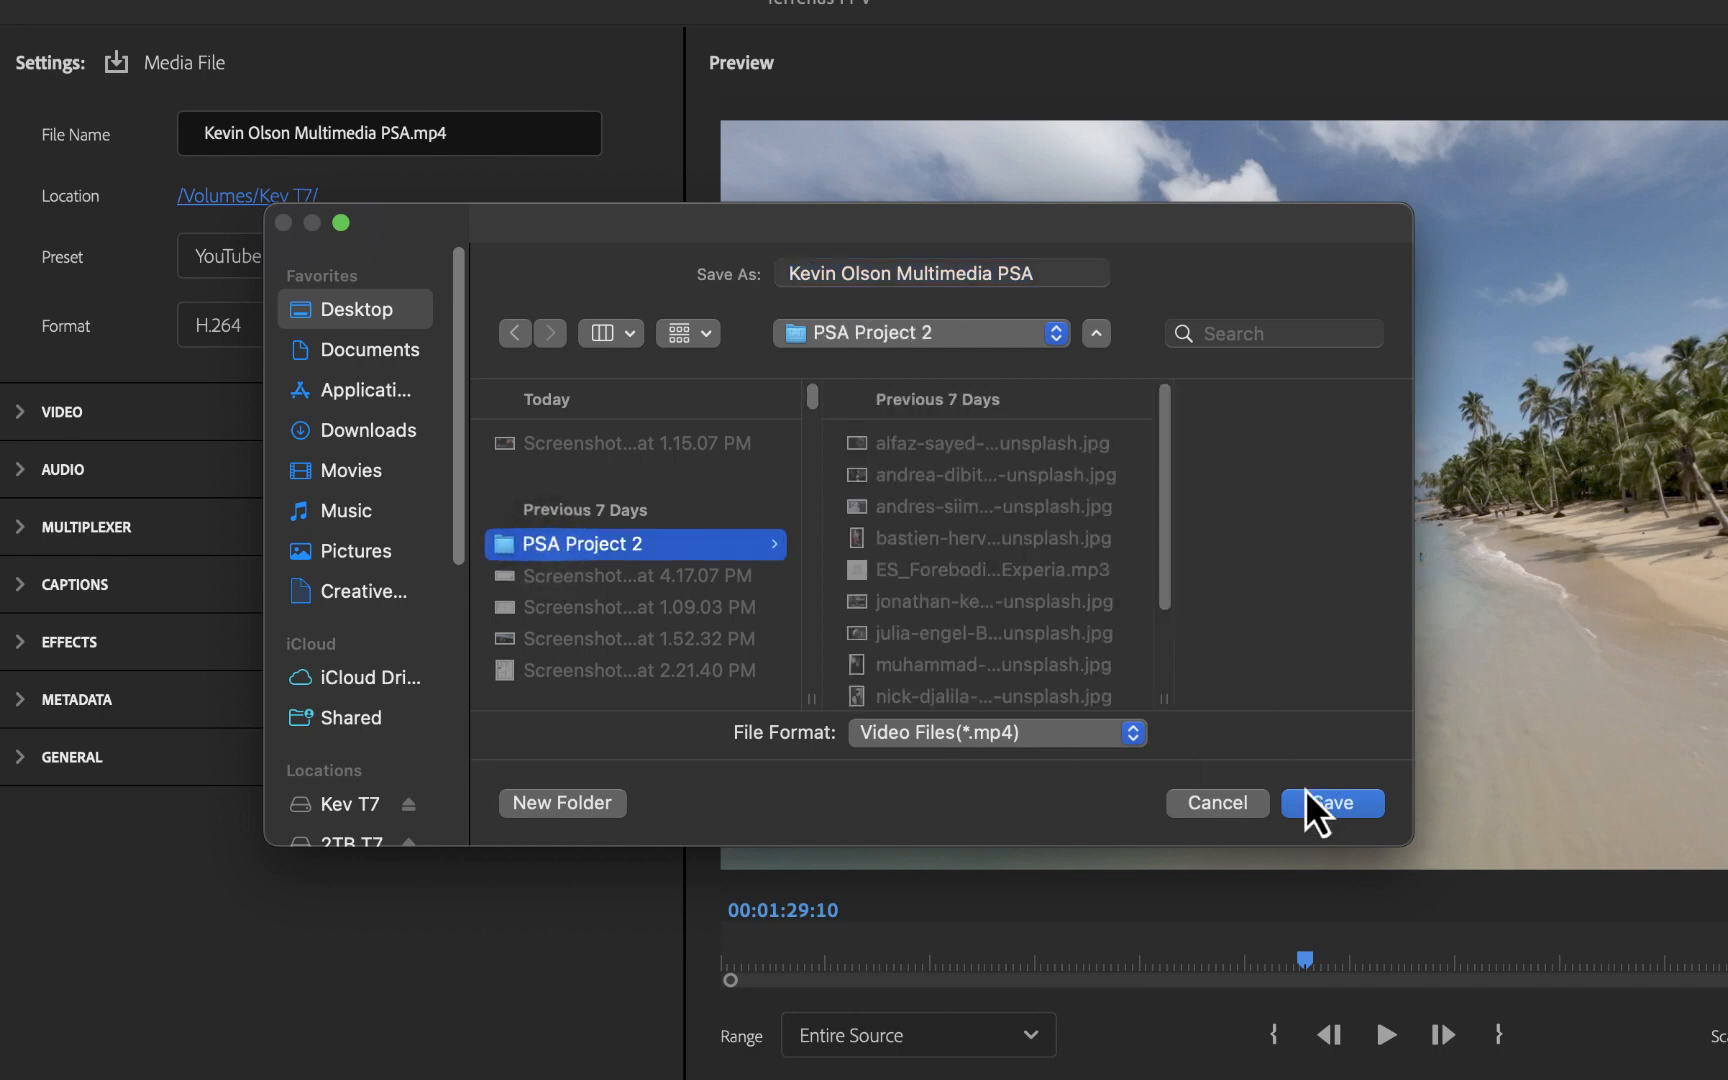
pyautogui.click(1348, 806)
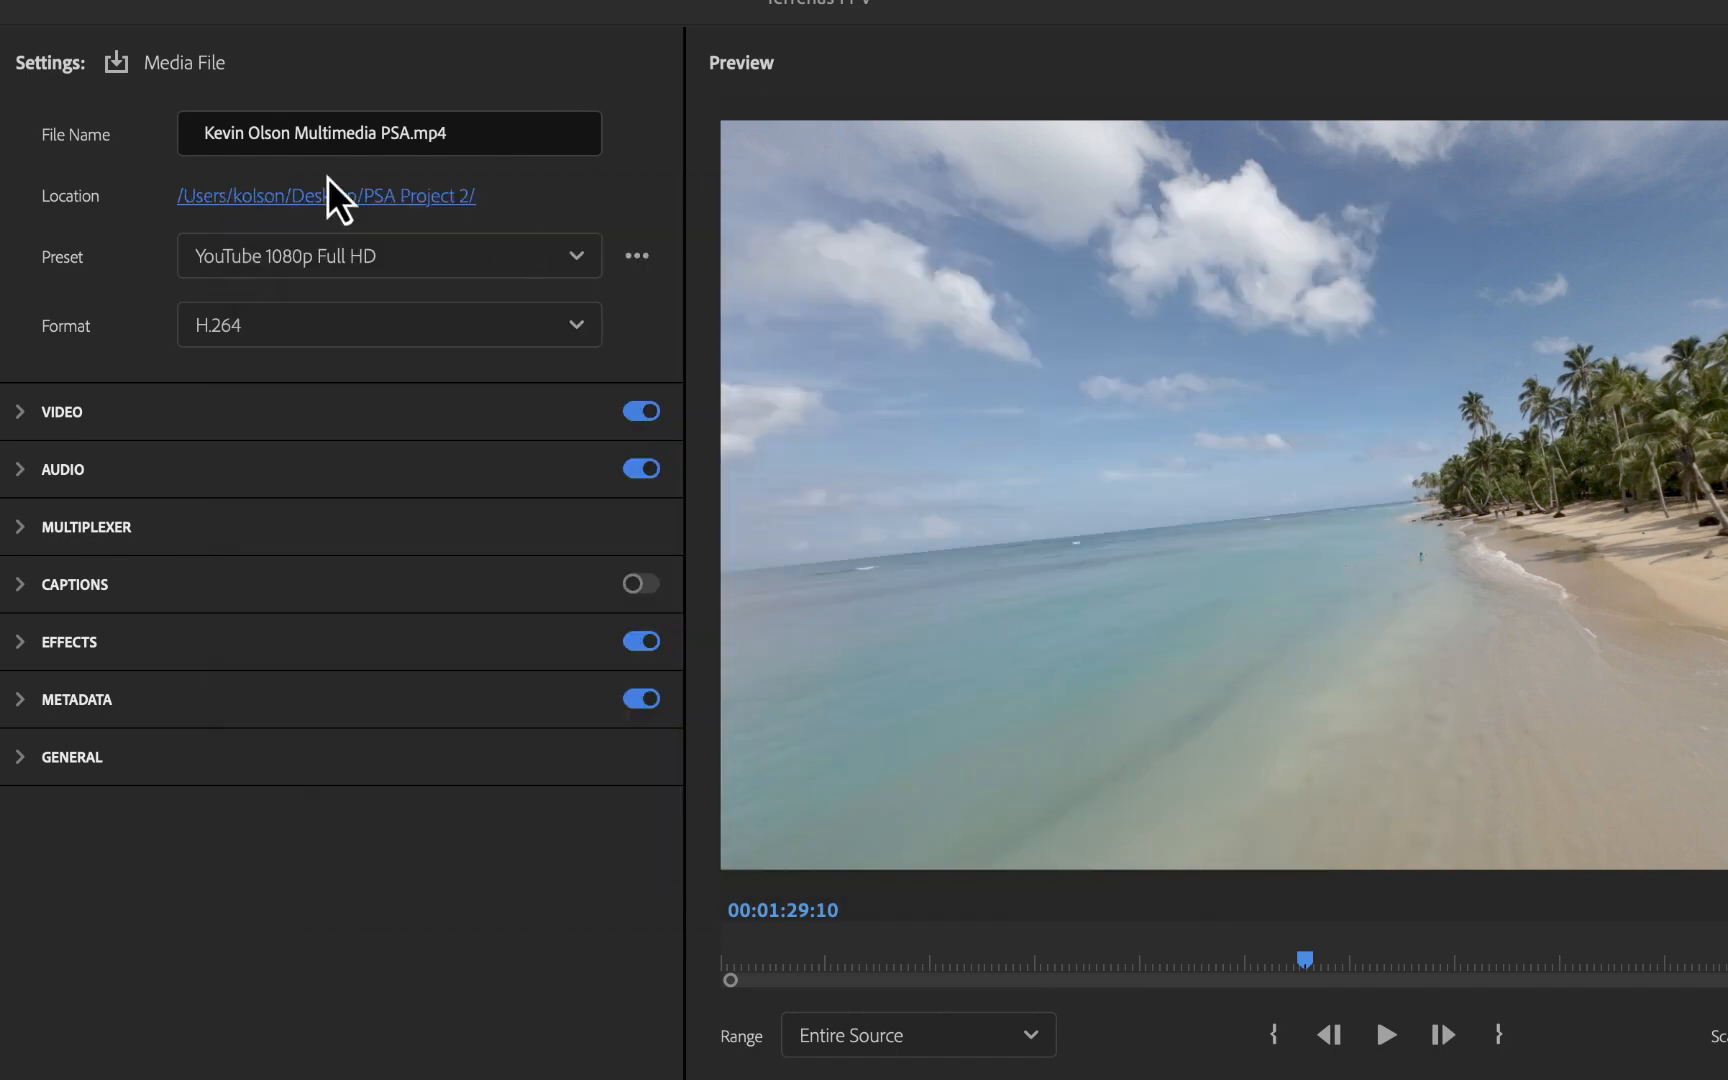
# Step: Switch the export preset to High Quality 1080p HD
pyautogui.click(565, 258)
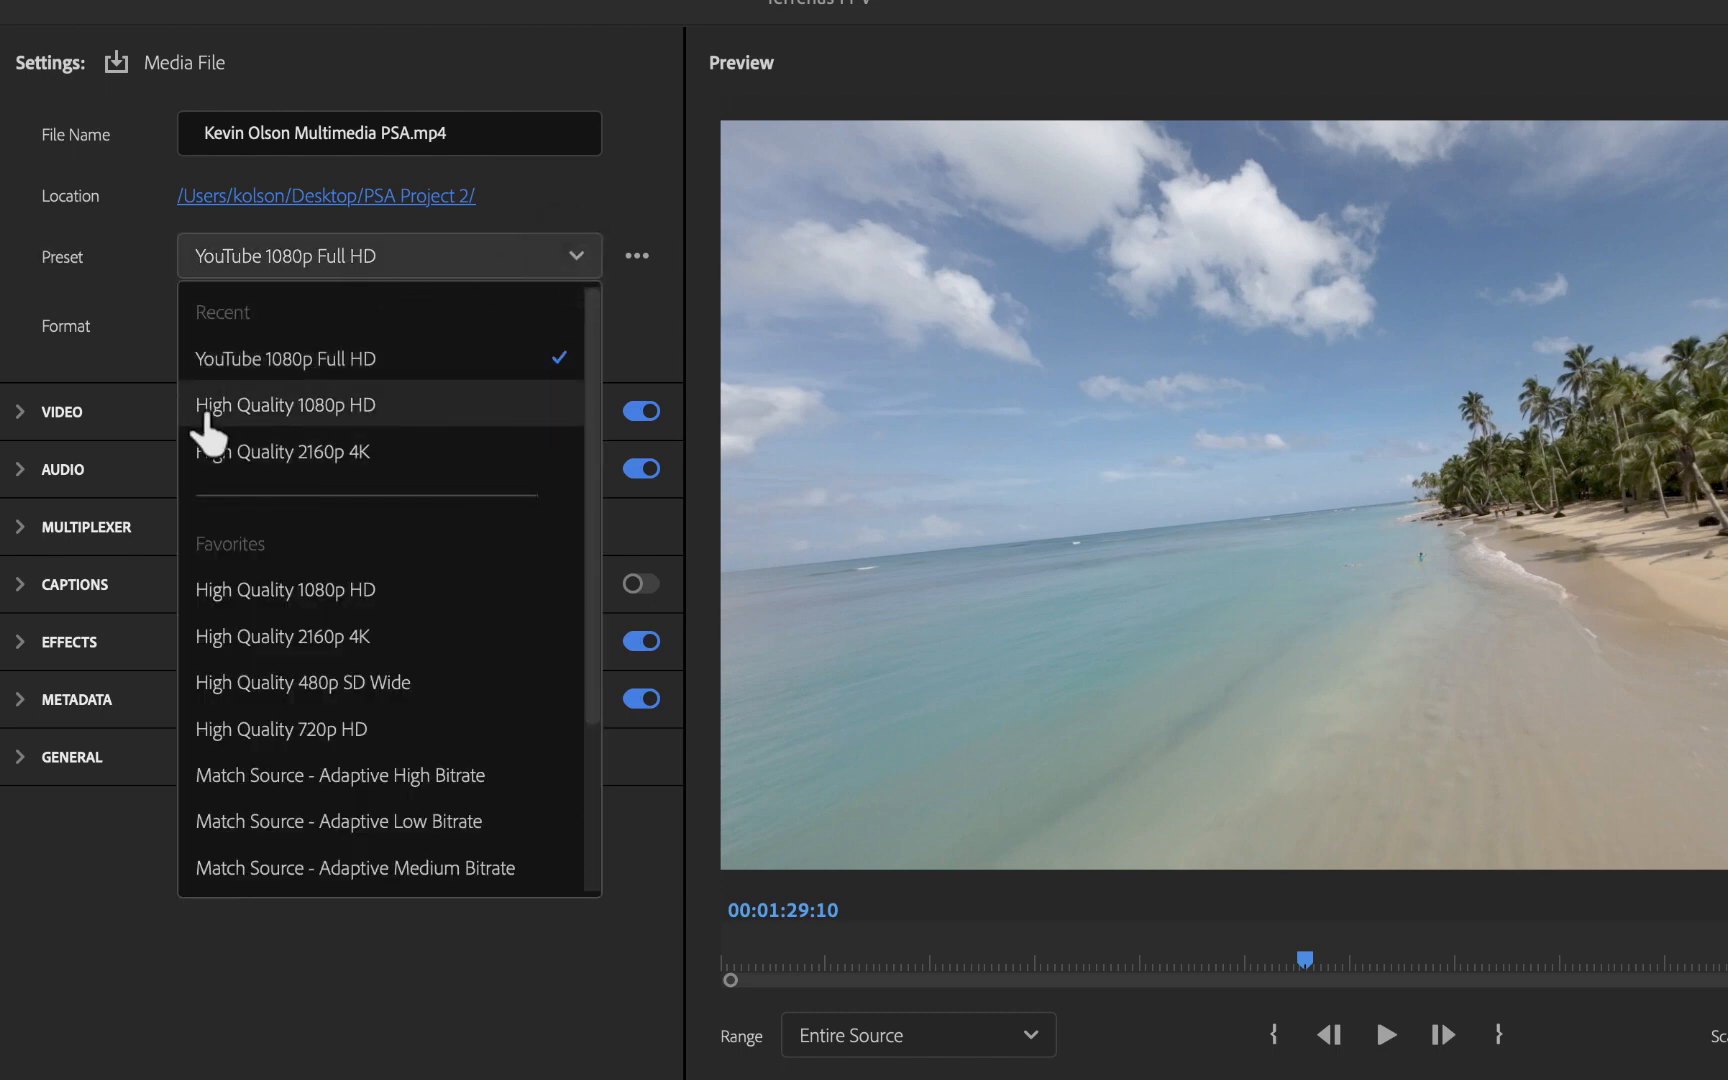
pyautogui.click(336, 408)
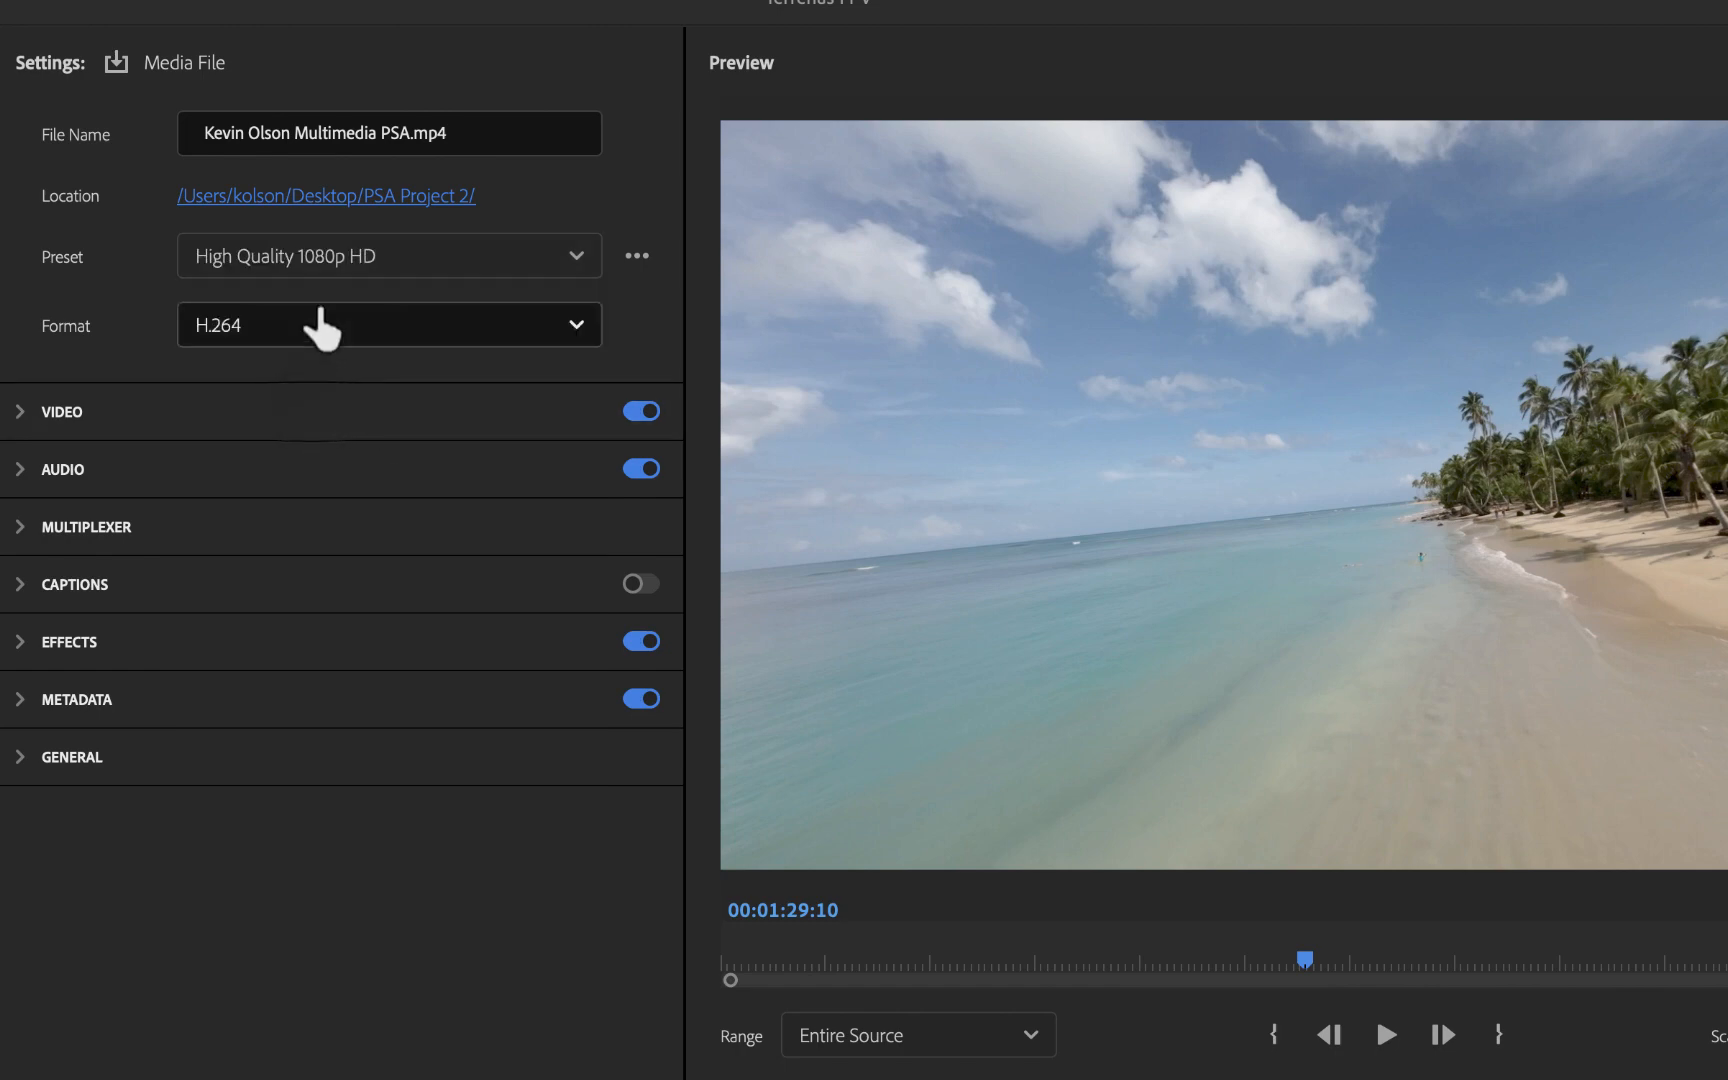
# Step: Open the Preset Manager, search for yout, and apply the YouTube 1080p Full HD preset
pyautogui.click(570, 262)
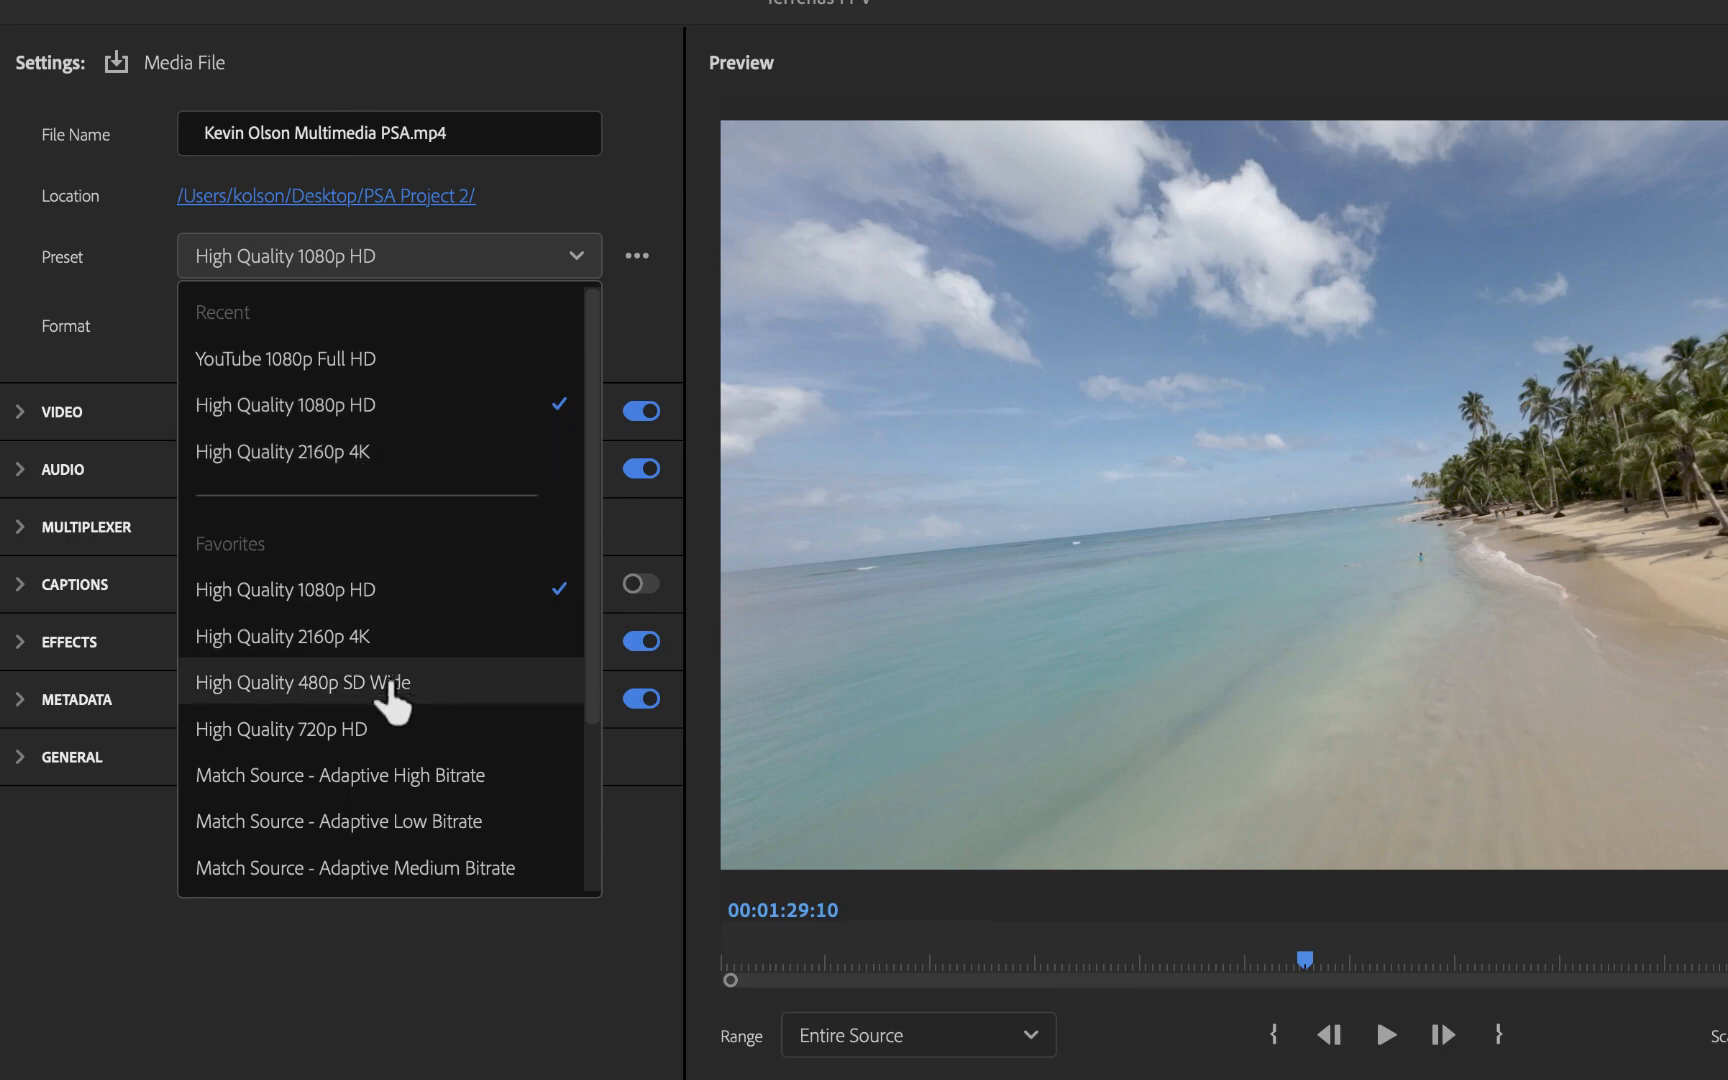
pyautogui.scroll(-3, 413, 680)
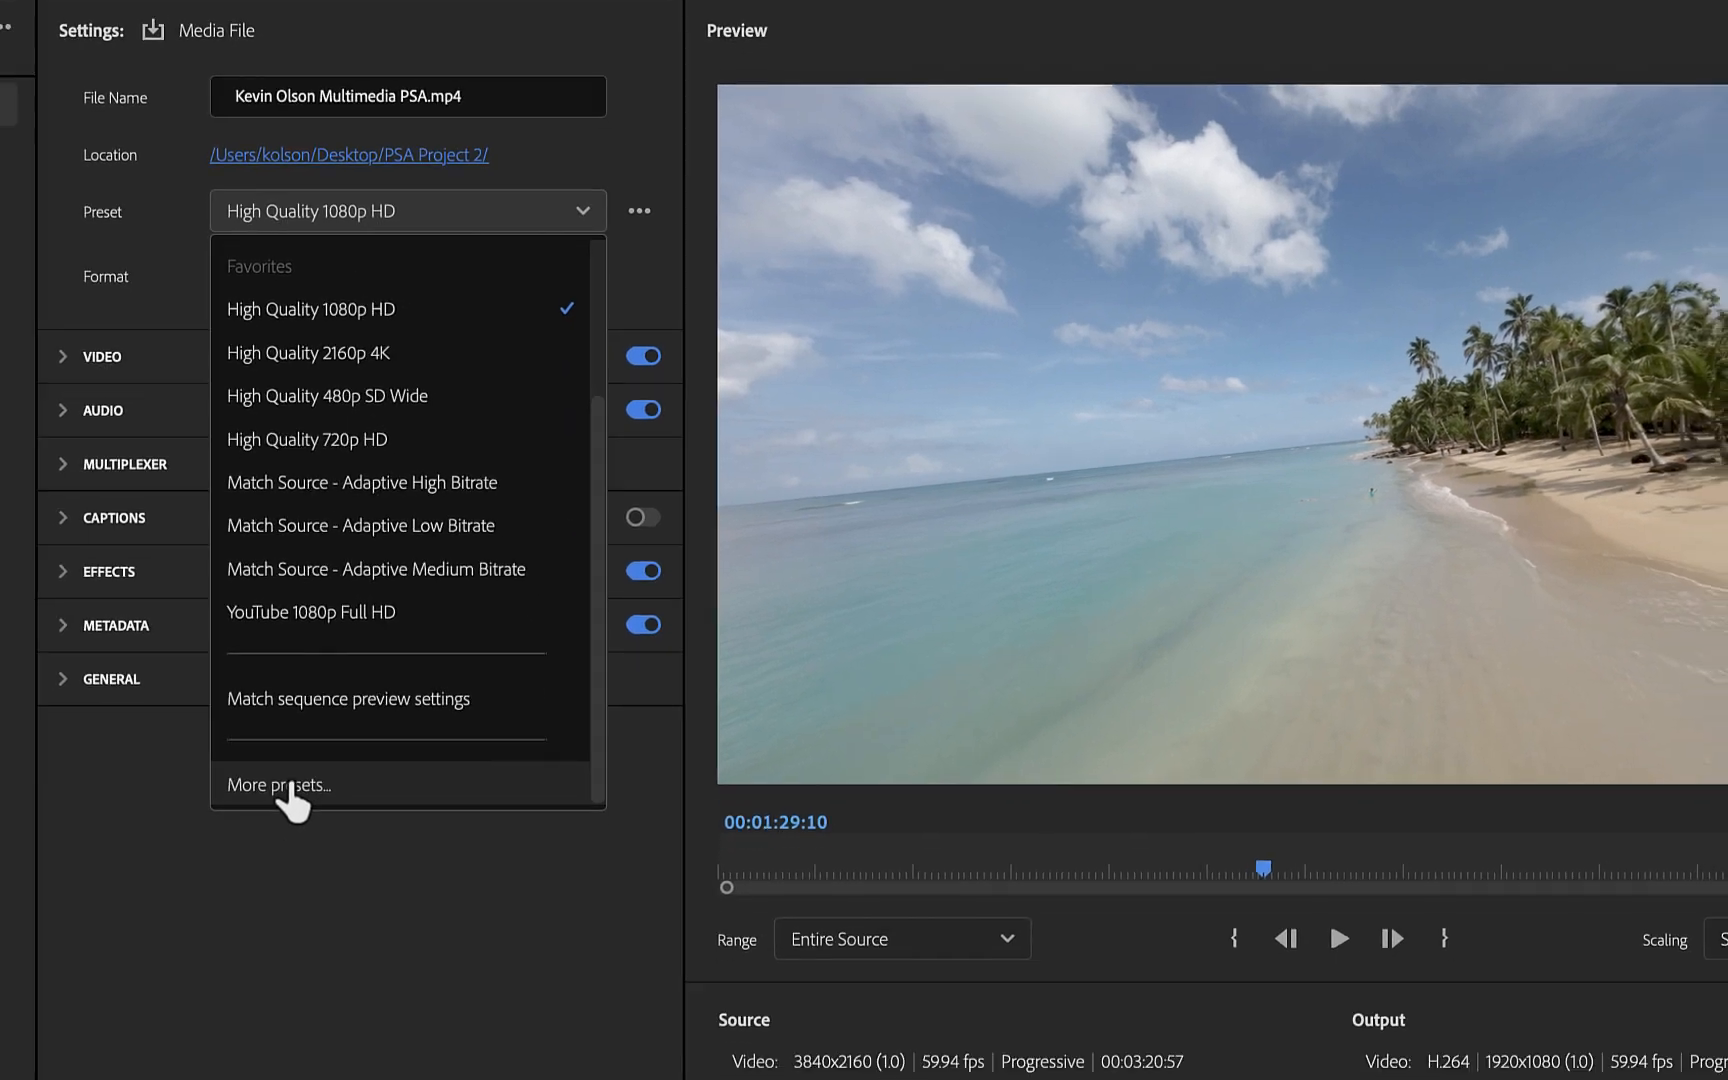
pyautogui.click(282, 785)
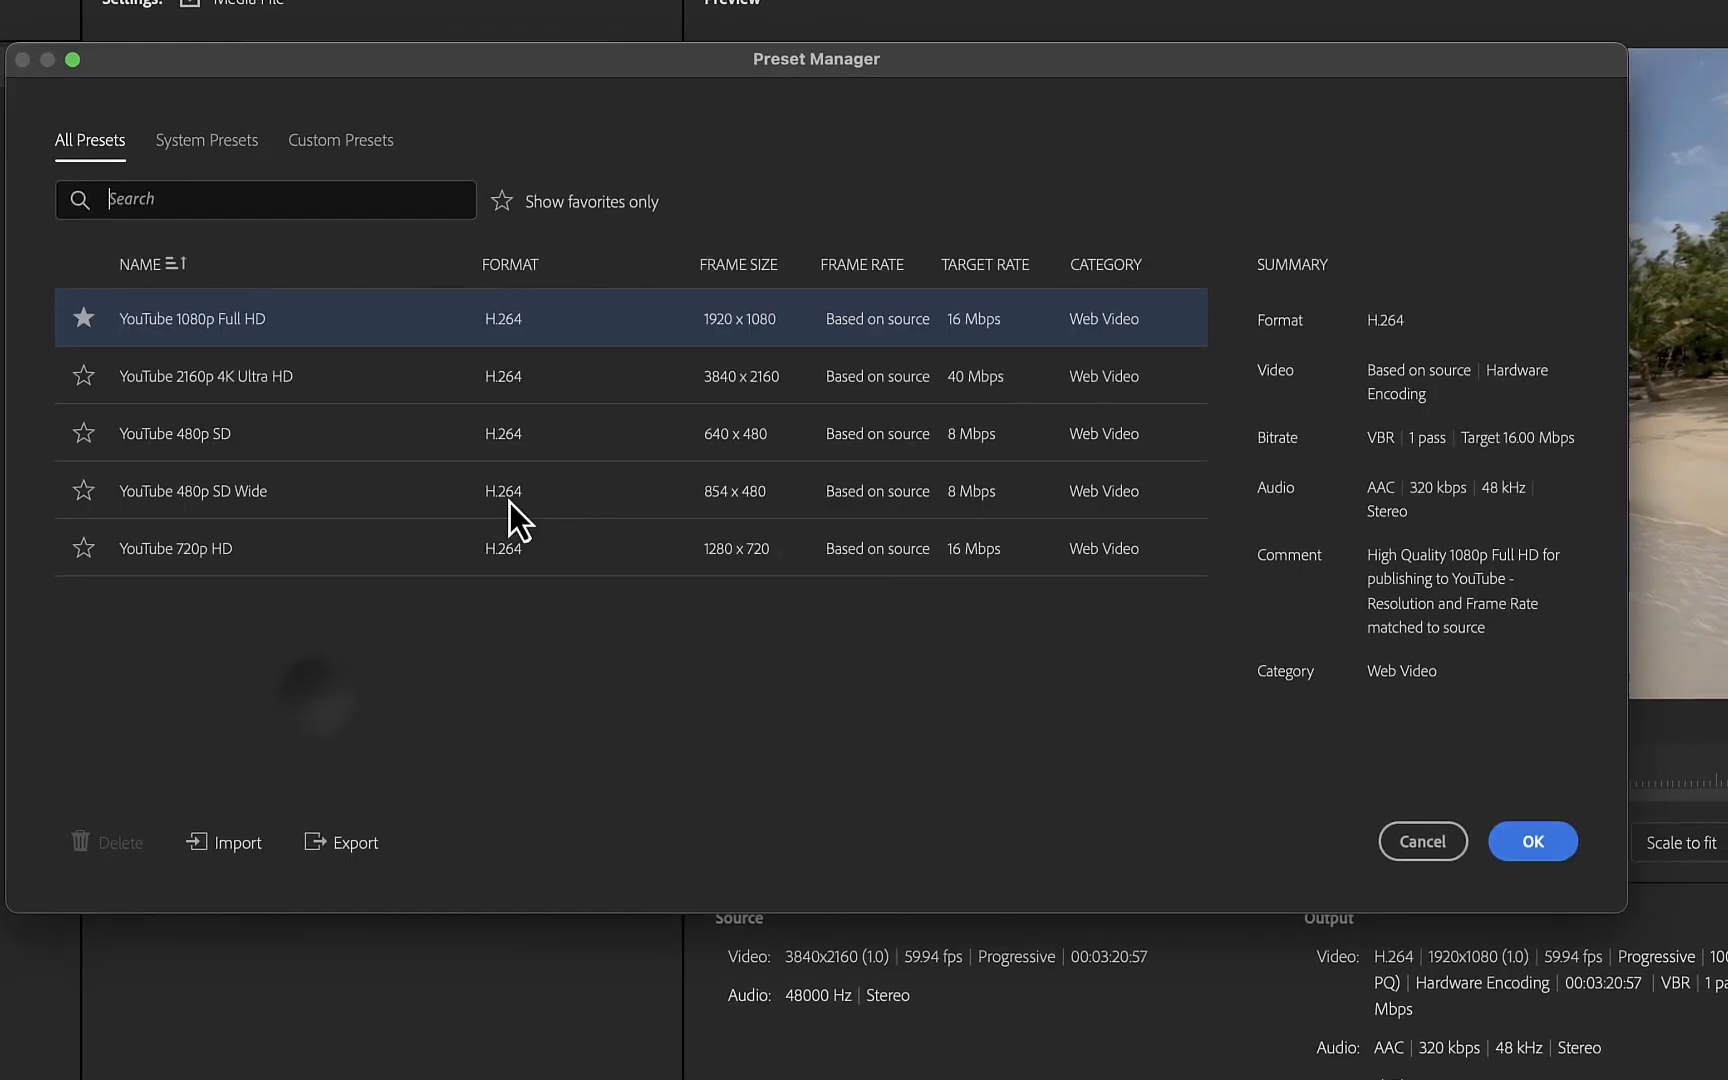
pyautogui.write('yout')
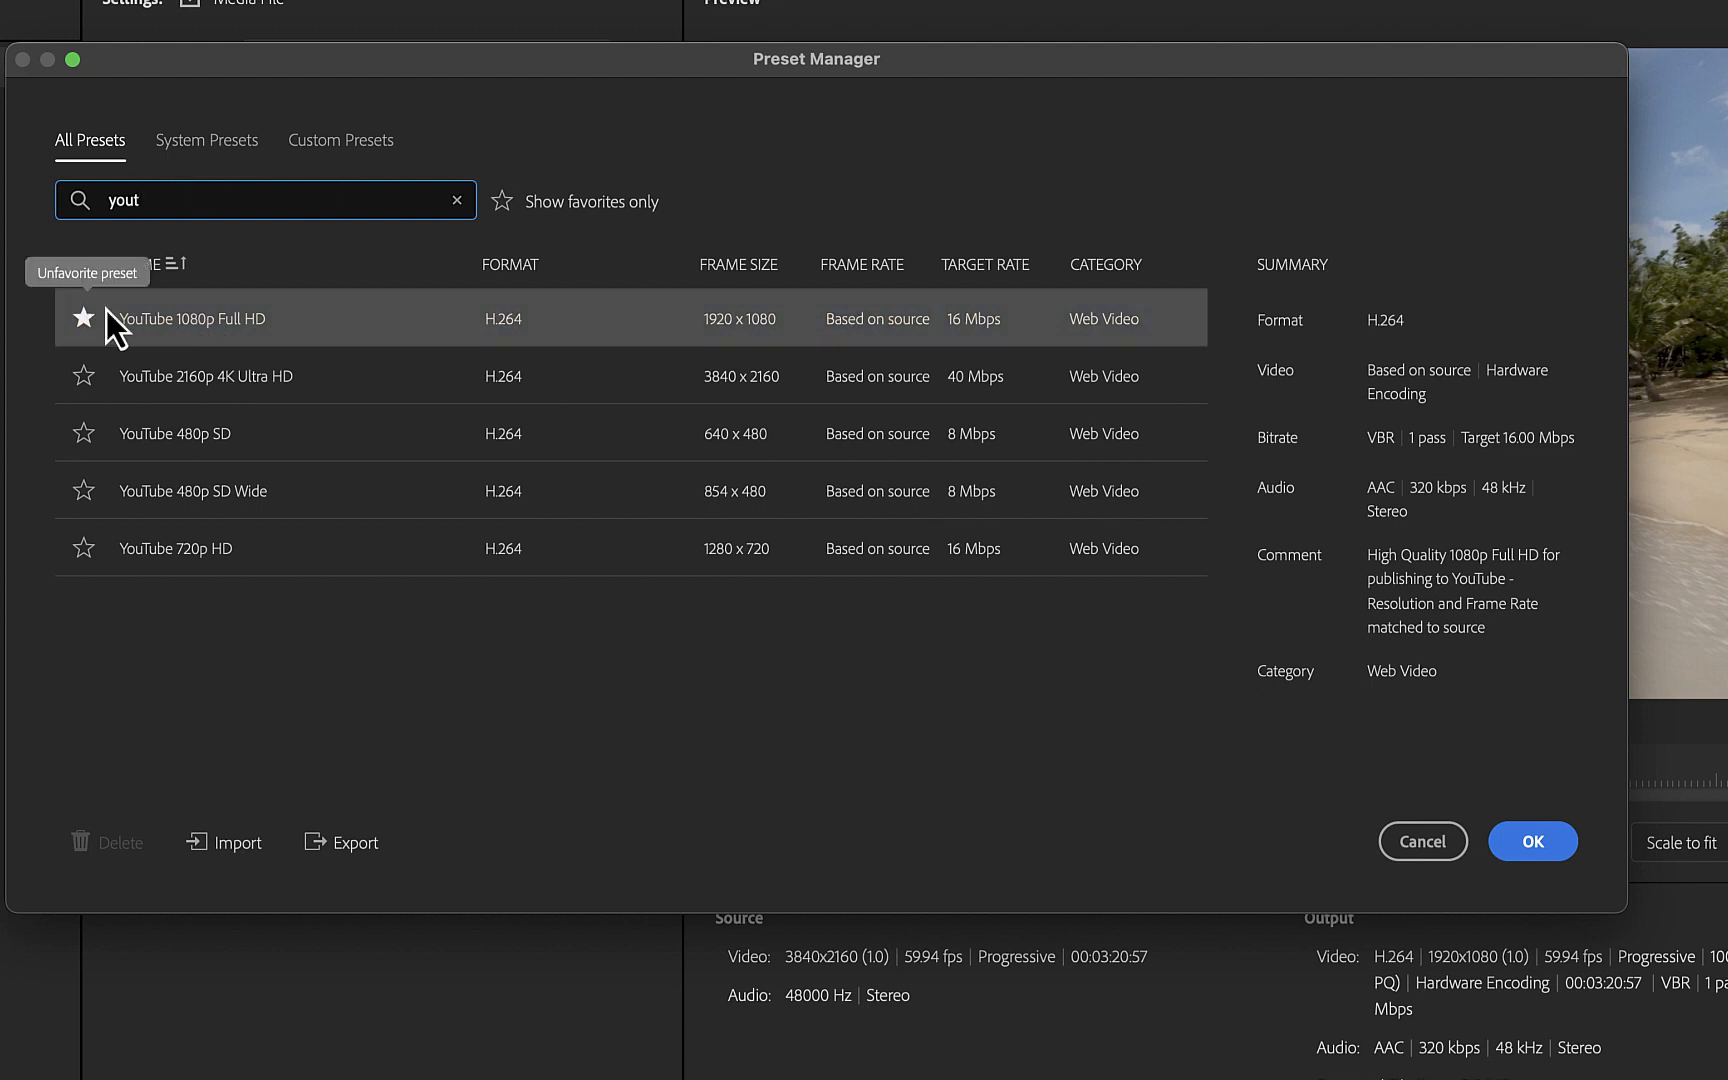
pyautogui.click(1545, 848)
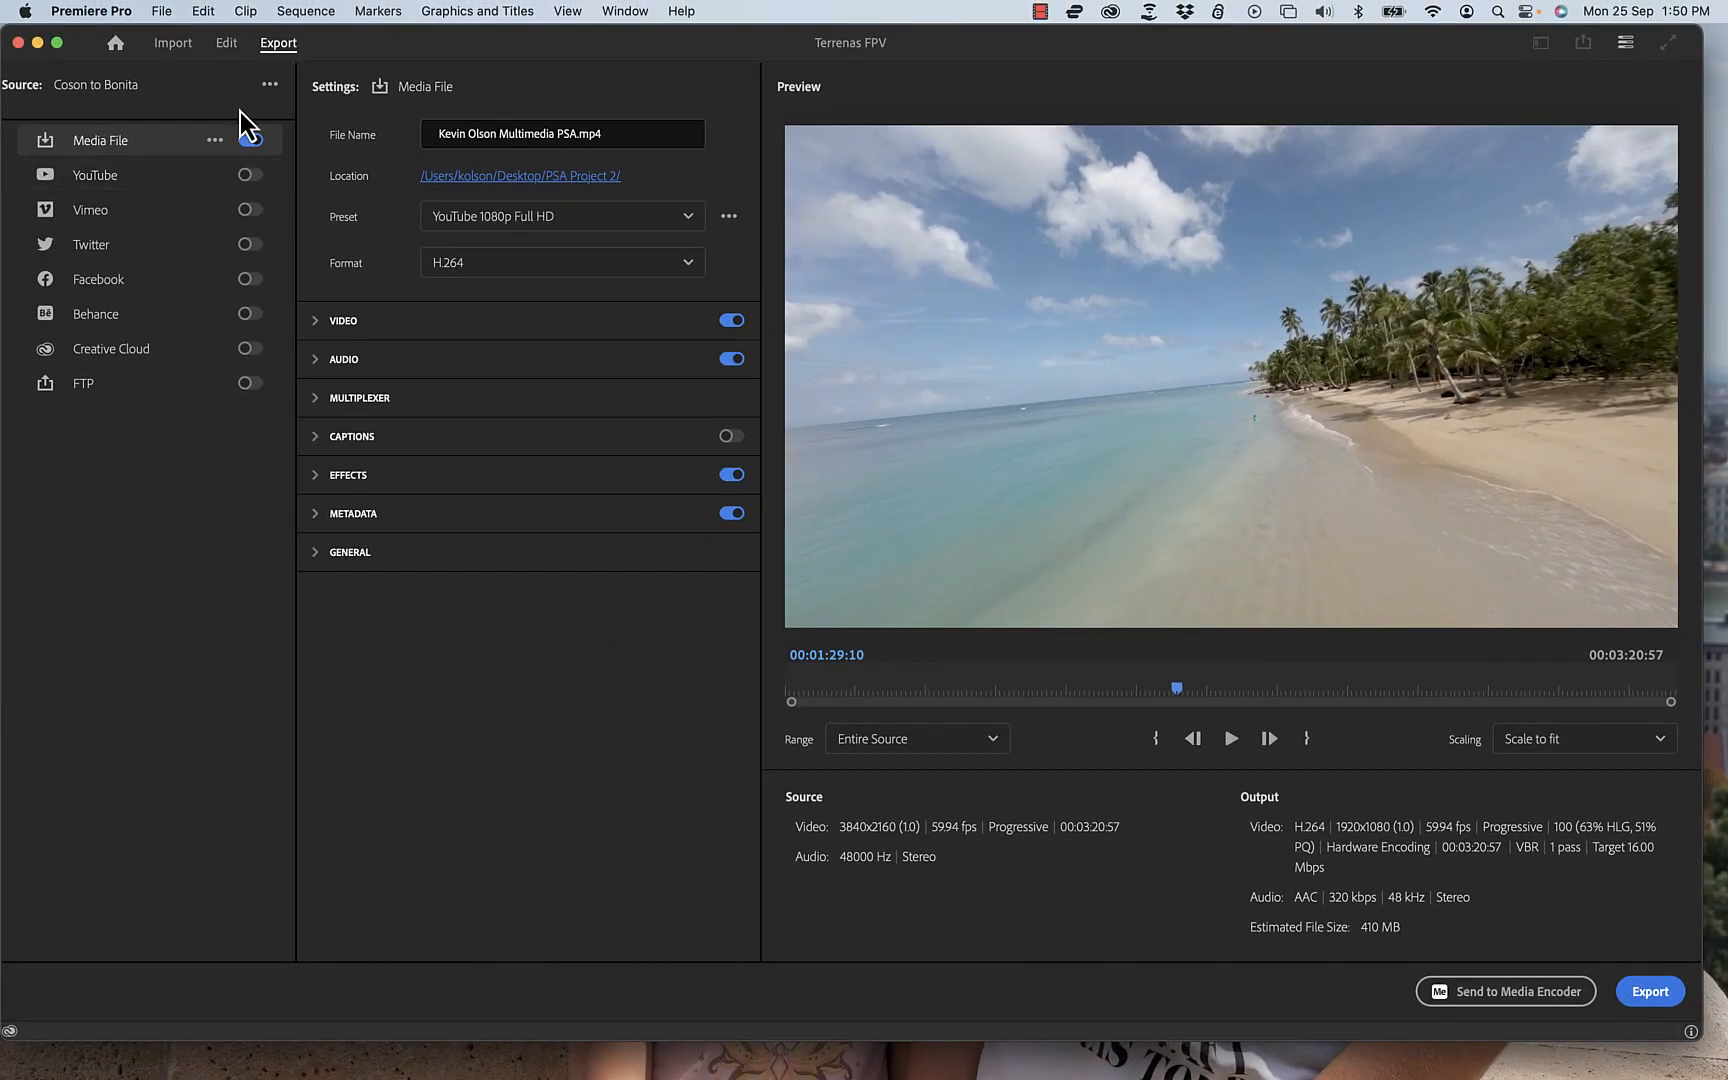
# Step: In the sequence, mark an in point at 00:01:29:10 and an out point at 00:02:01:51, then reopen Export
pyautogui.click(228, 44)
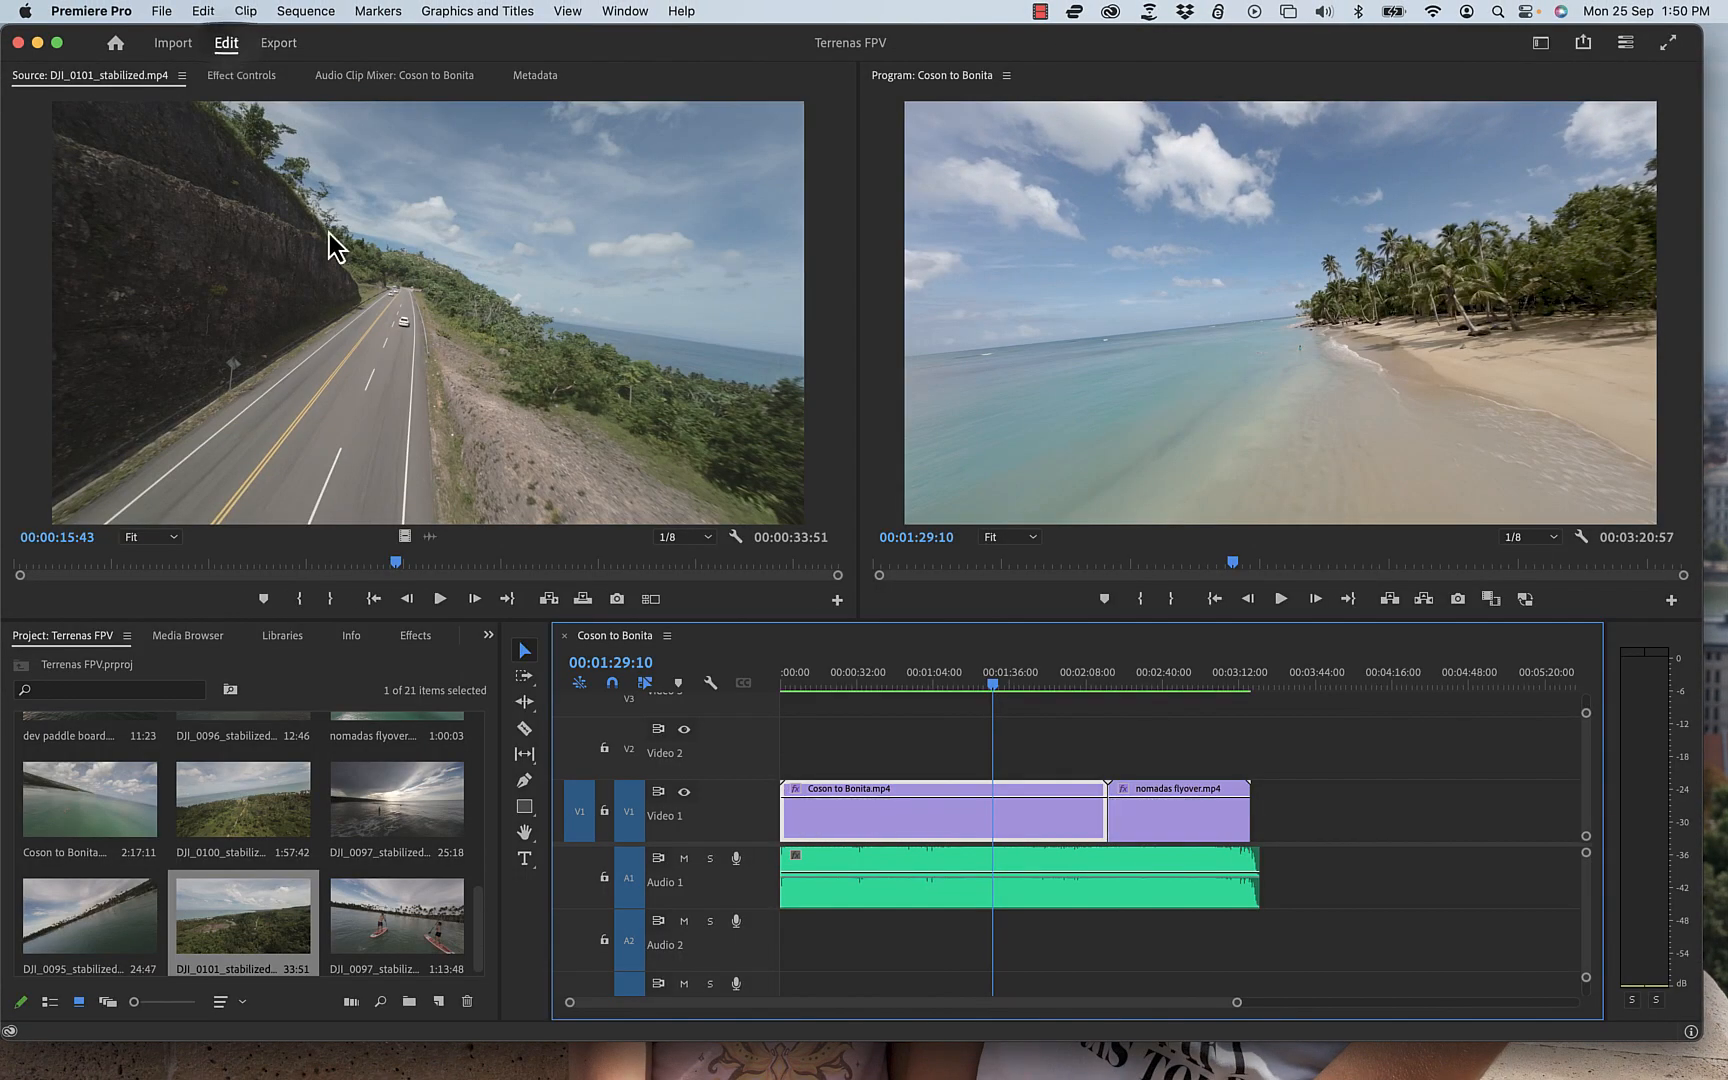
pyautogui.click(1187, 815)
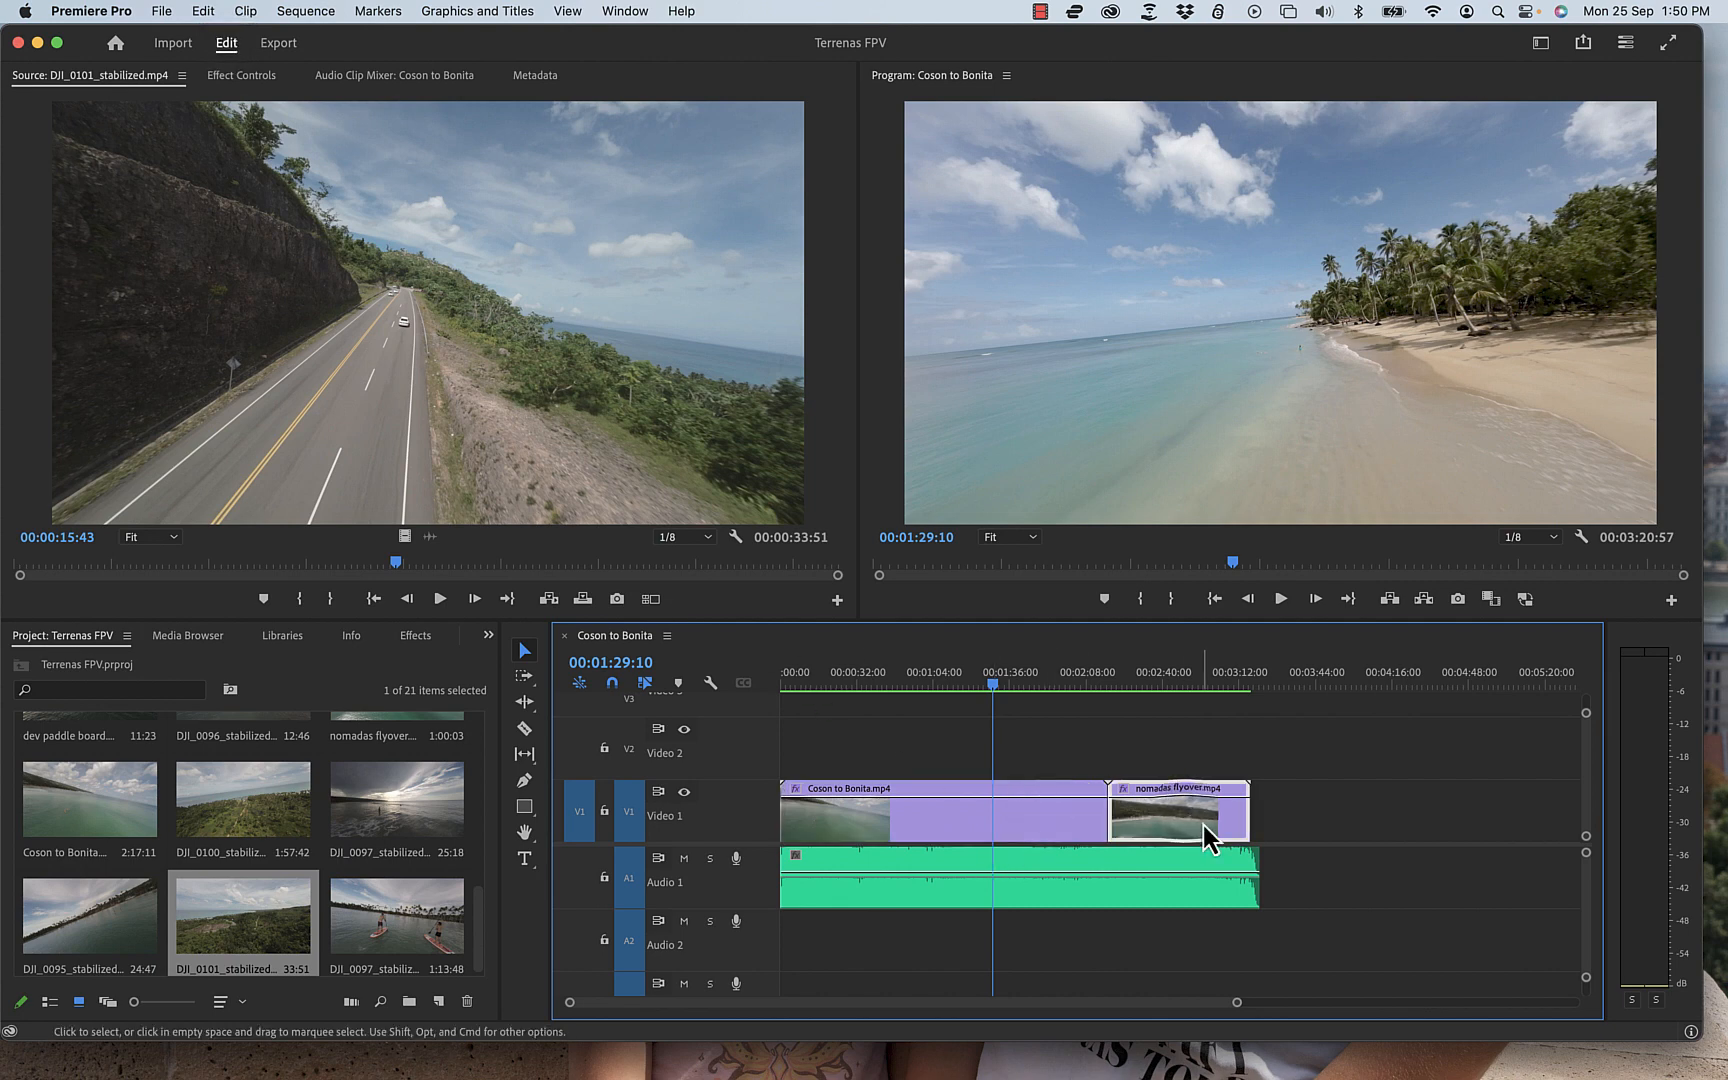
pyautogui.click(1010, 816)
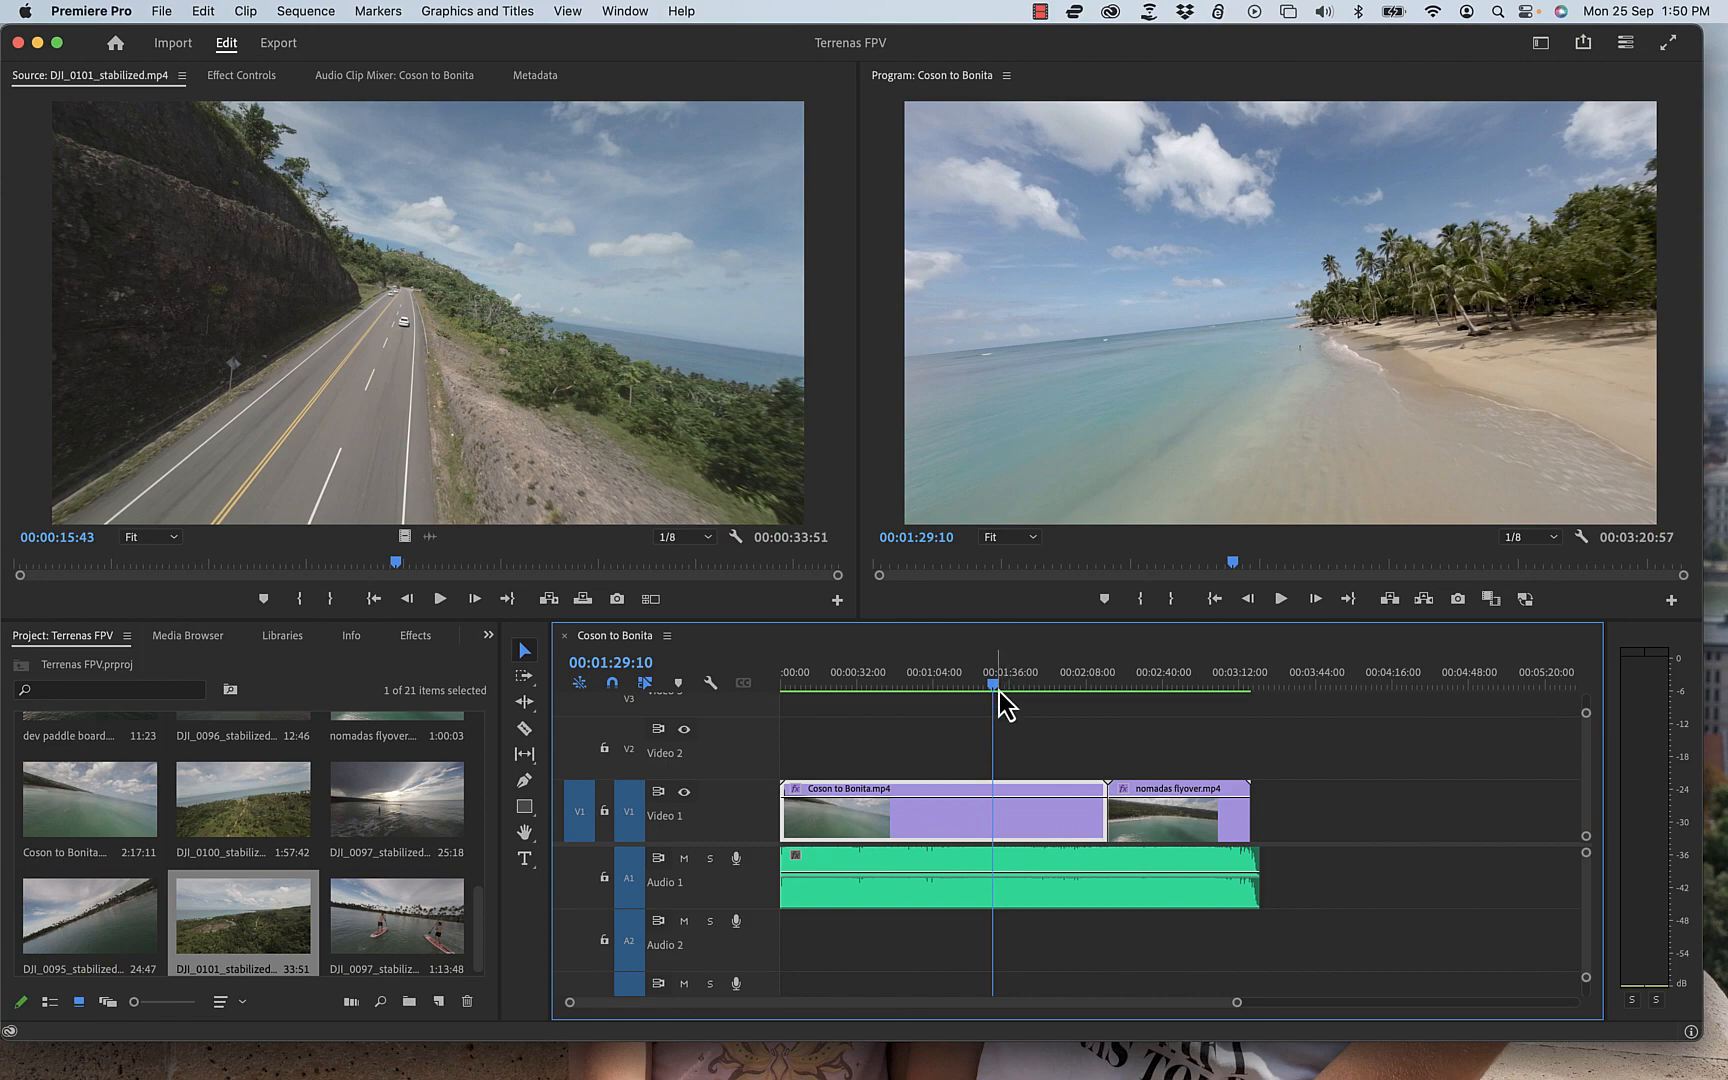
pyautogui.press('i')
pyautogui.moveTo(1006, 700); pyautogui.dragTo(1079, 702)
pyautogui.press('o')
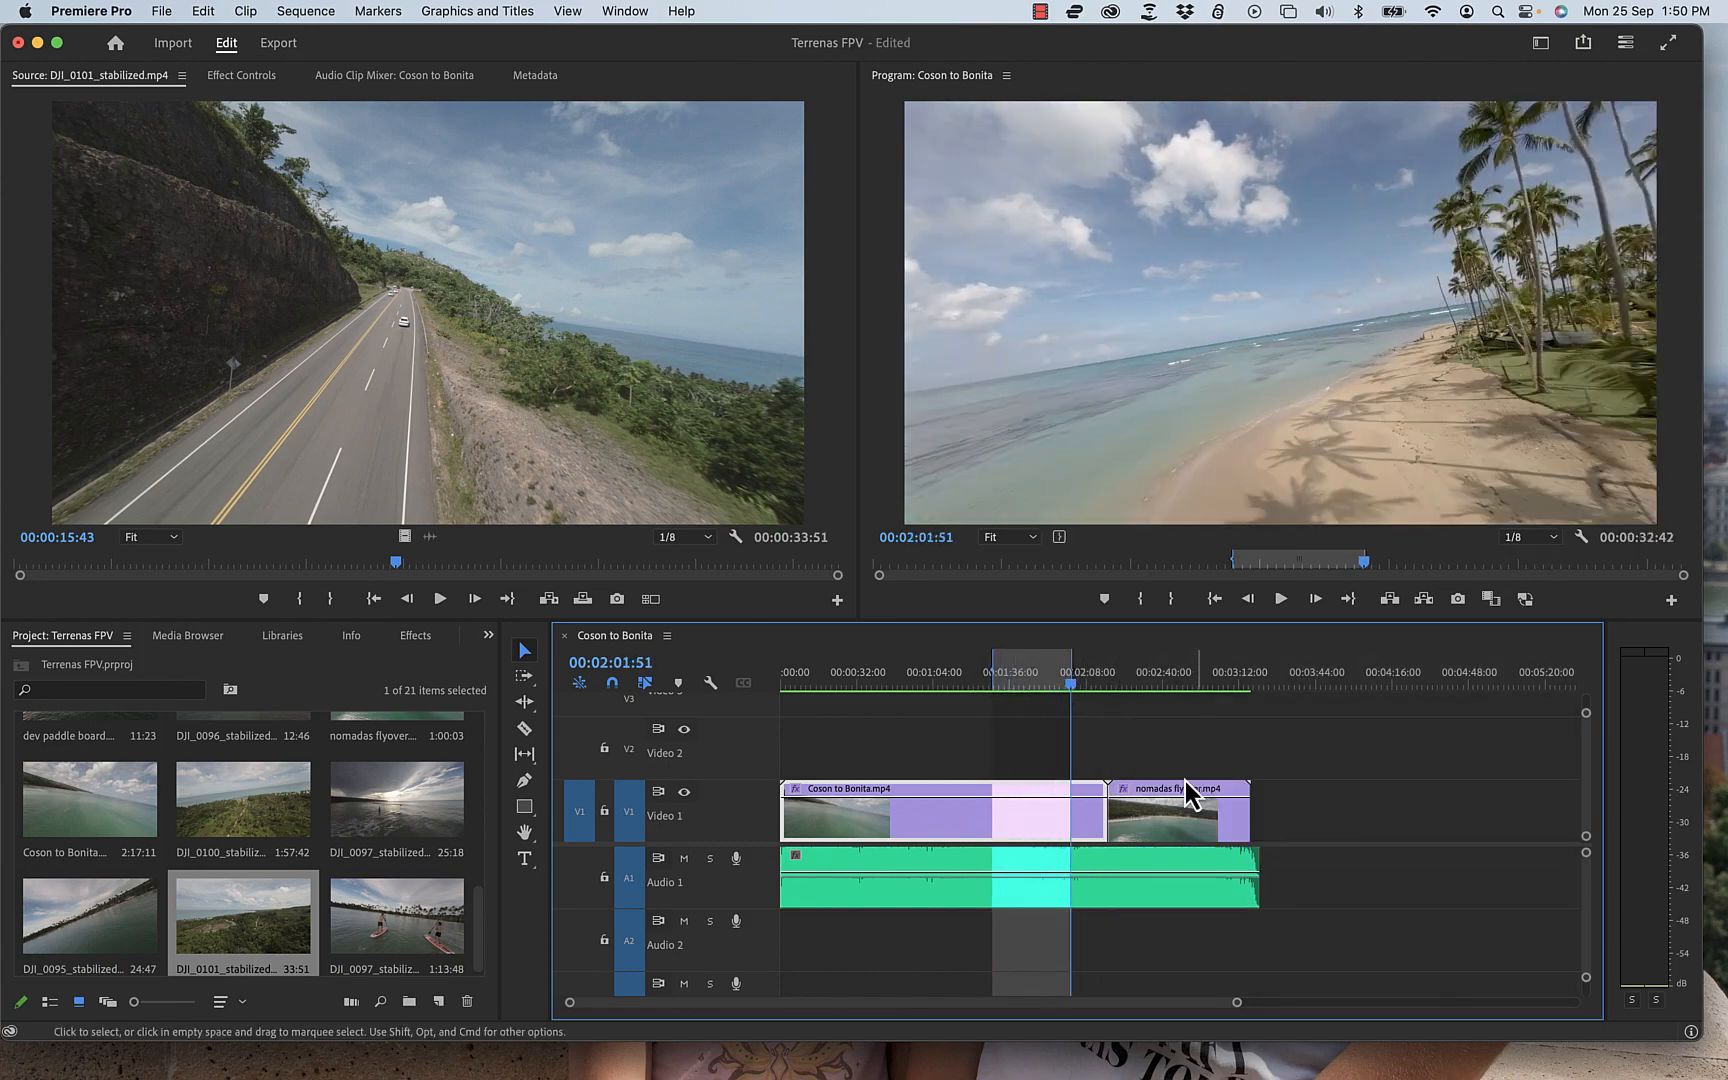
pyautogui.click(280, 43)
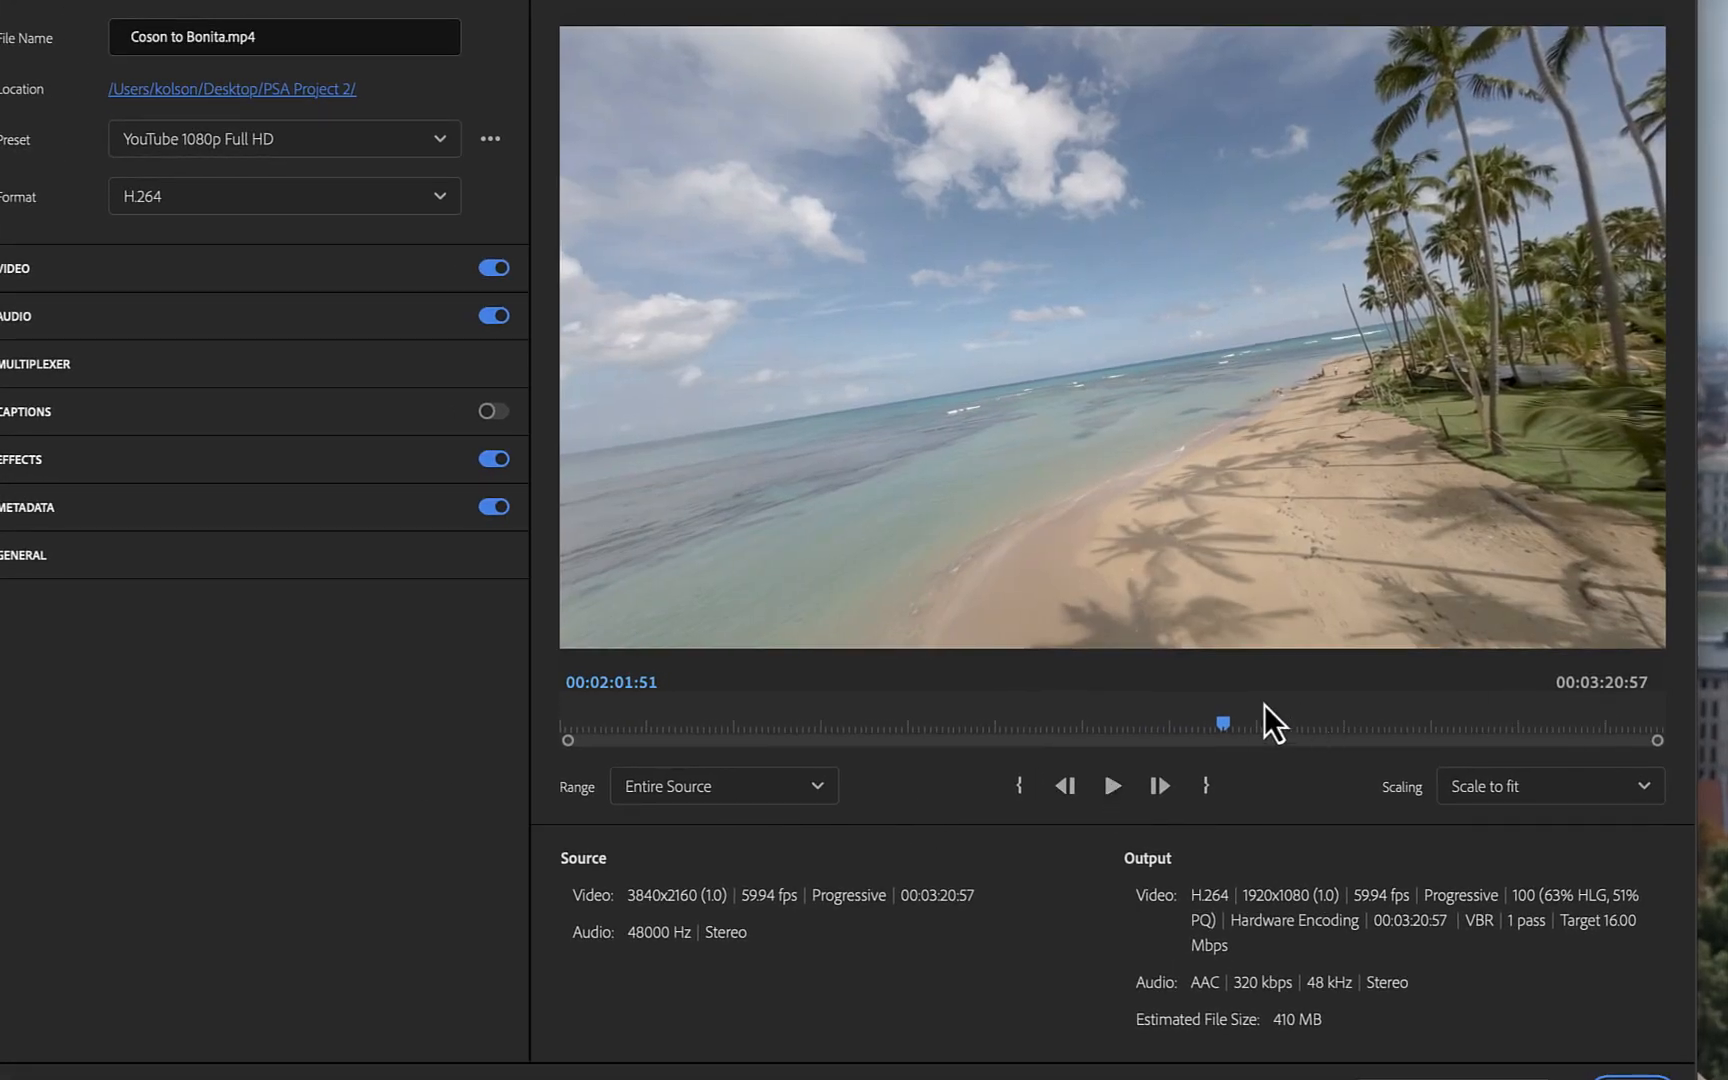
# Step: Try previewing the export with the range set to Source In/Out, then set the range back to Entire Source
pyautogui.moveTo(1226, 722); pyautogui.dragTo(1028, 724)
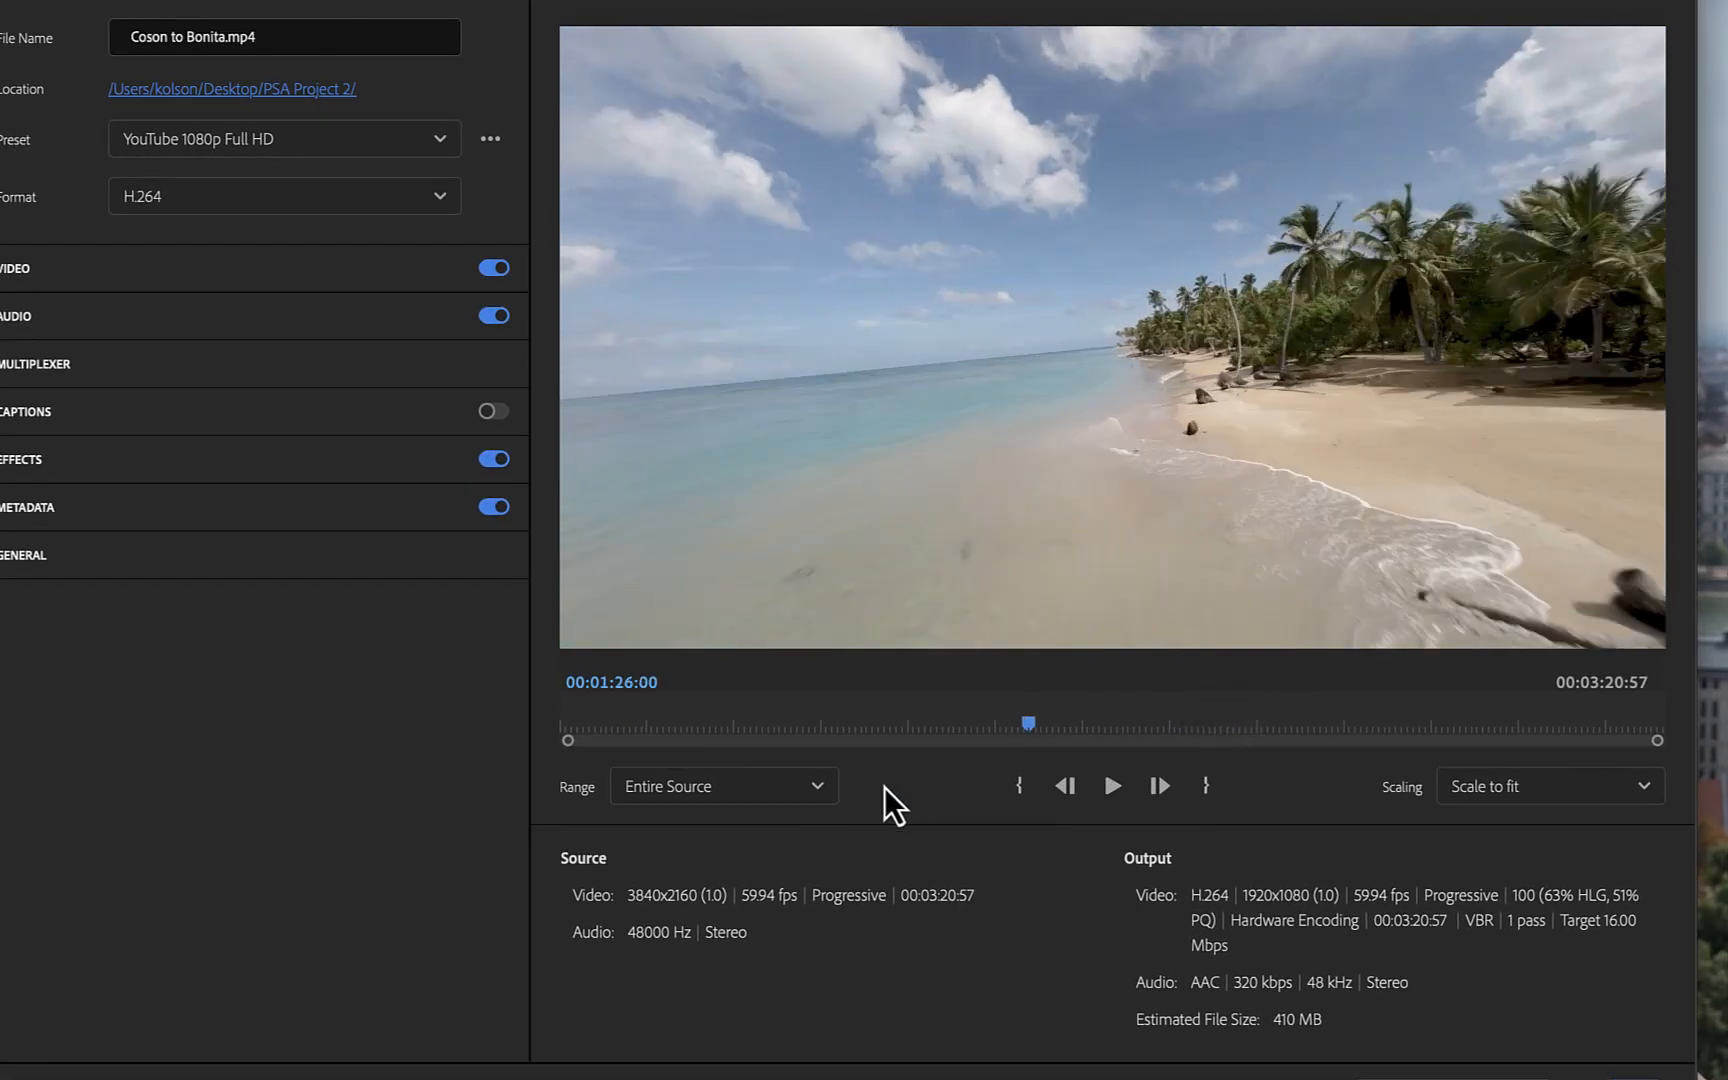
pyautogui.click(816, 790)
pyautogui.click(706, 870)
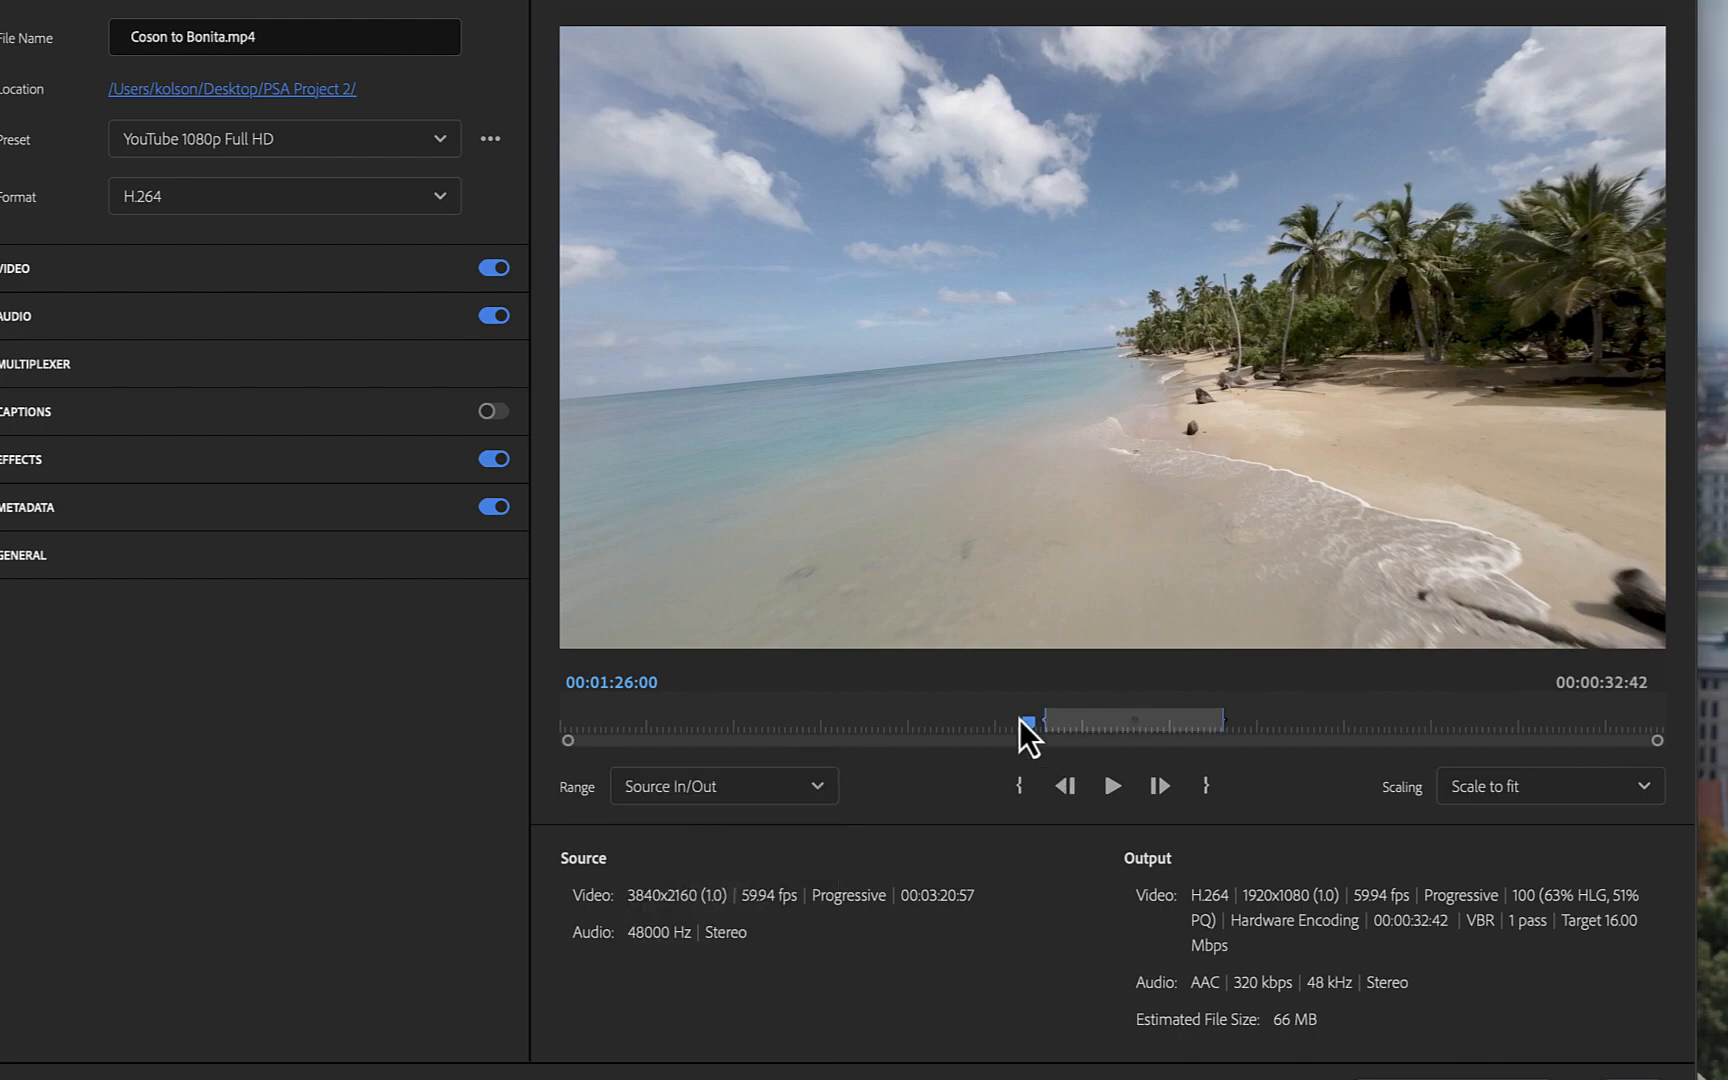
pyautogui.moveTo(1027, 724); pyautogui.dragTo(1128, 724)
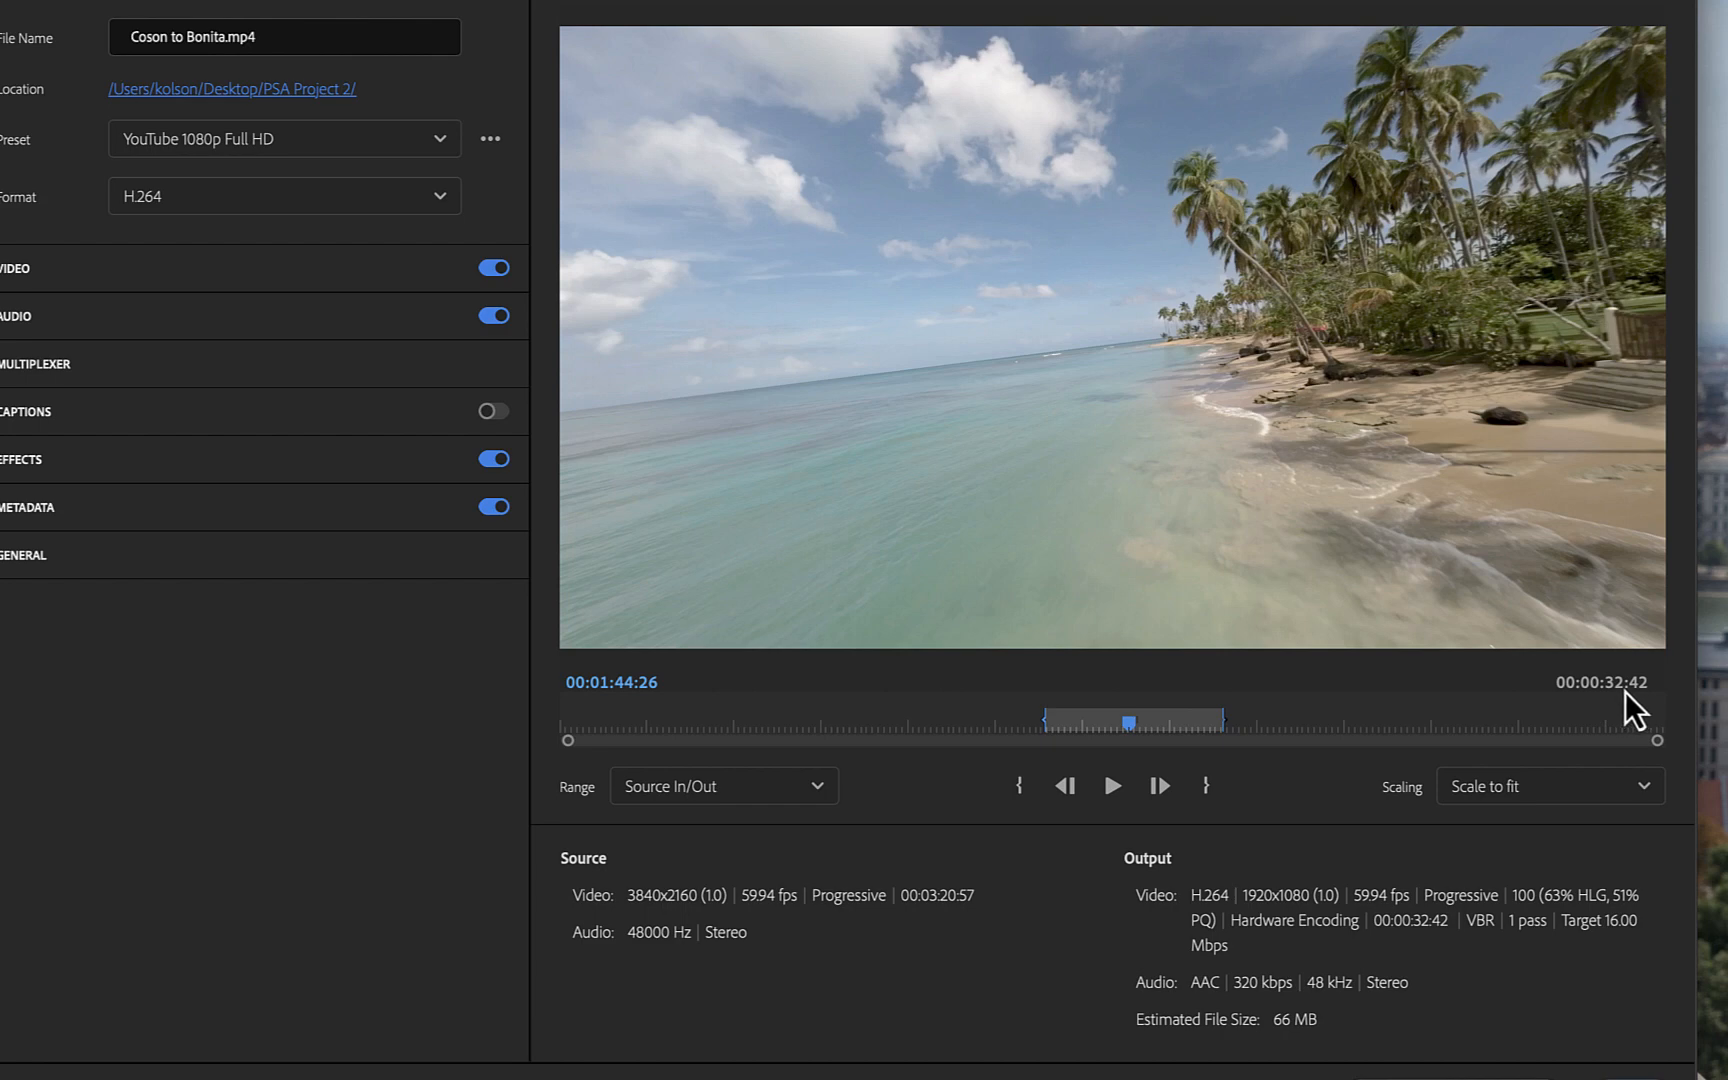
pyautogui.click(803, 826)
pyautogui.click(686, 836)
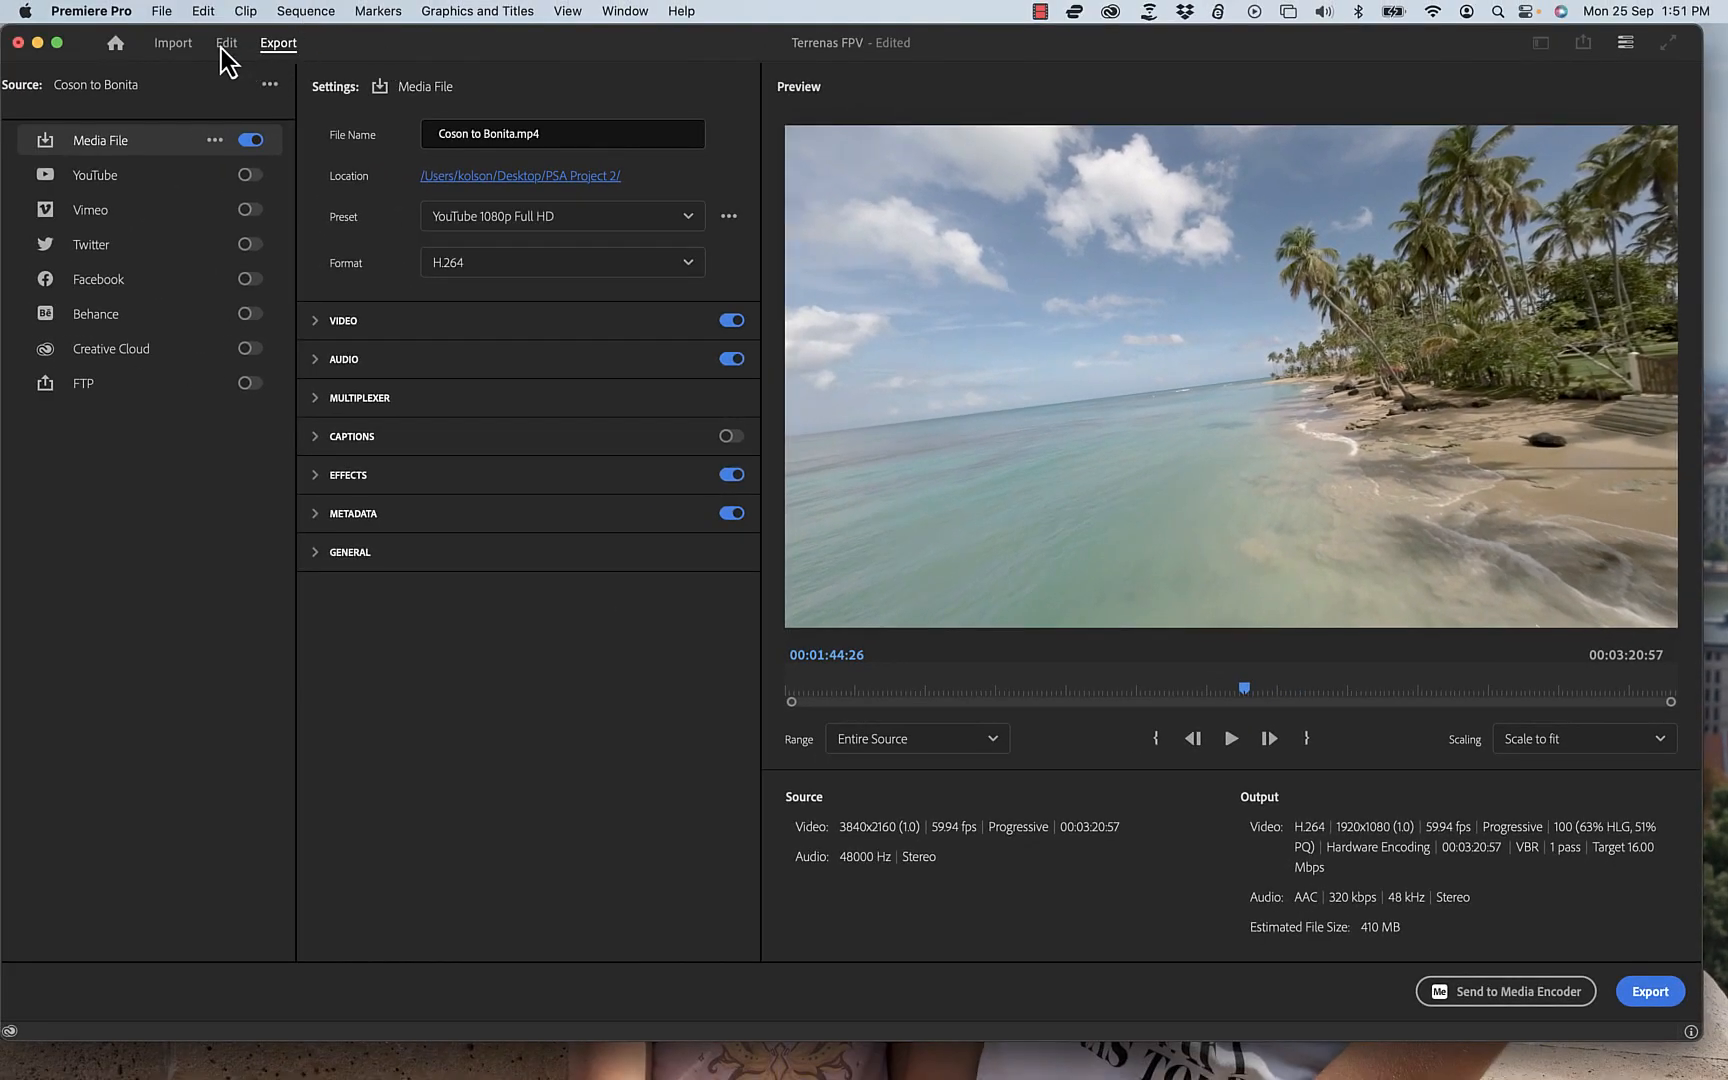
# Step: Review the Coson to Bonita timeline in the Edit workspace, then return to Export and start exporting the file
pyautogui.click(224, 46)
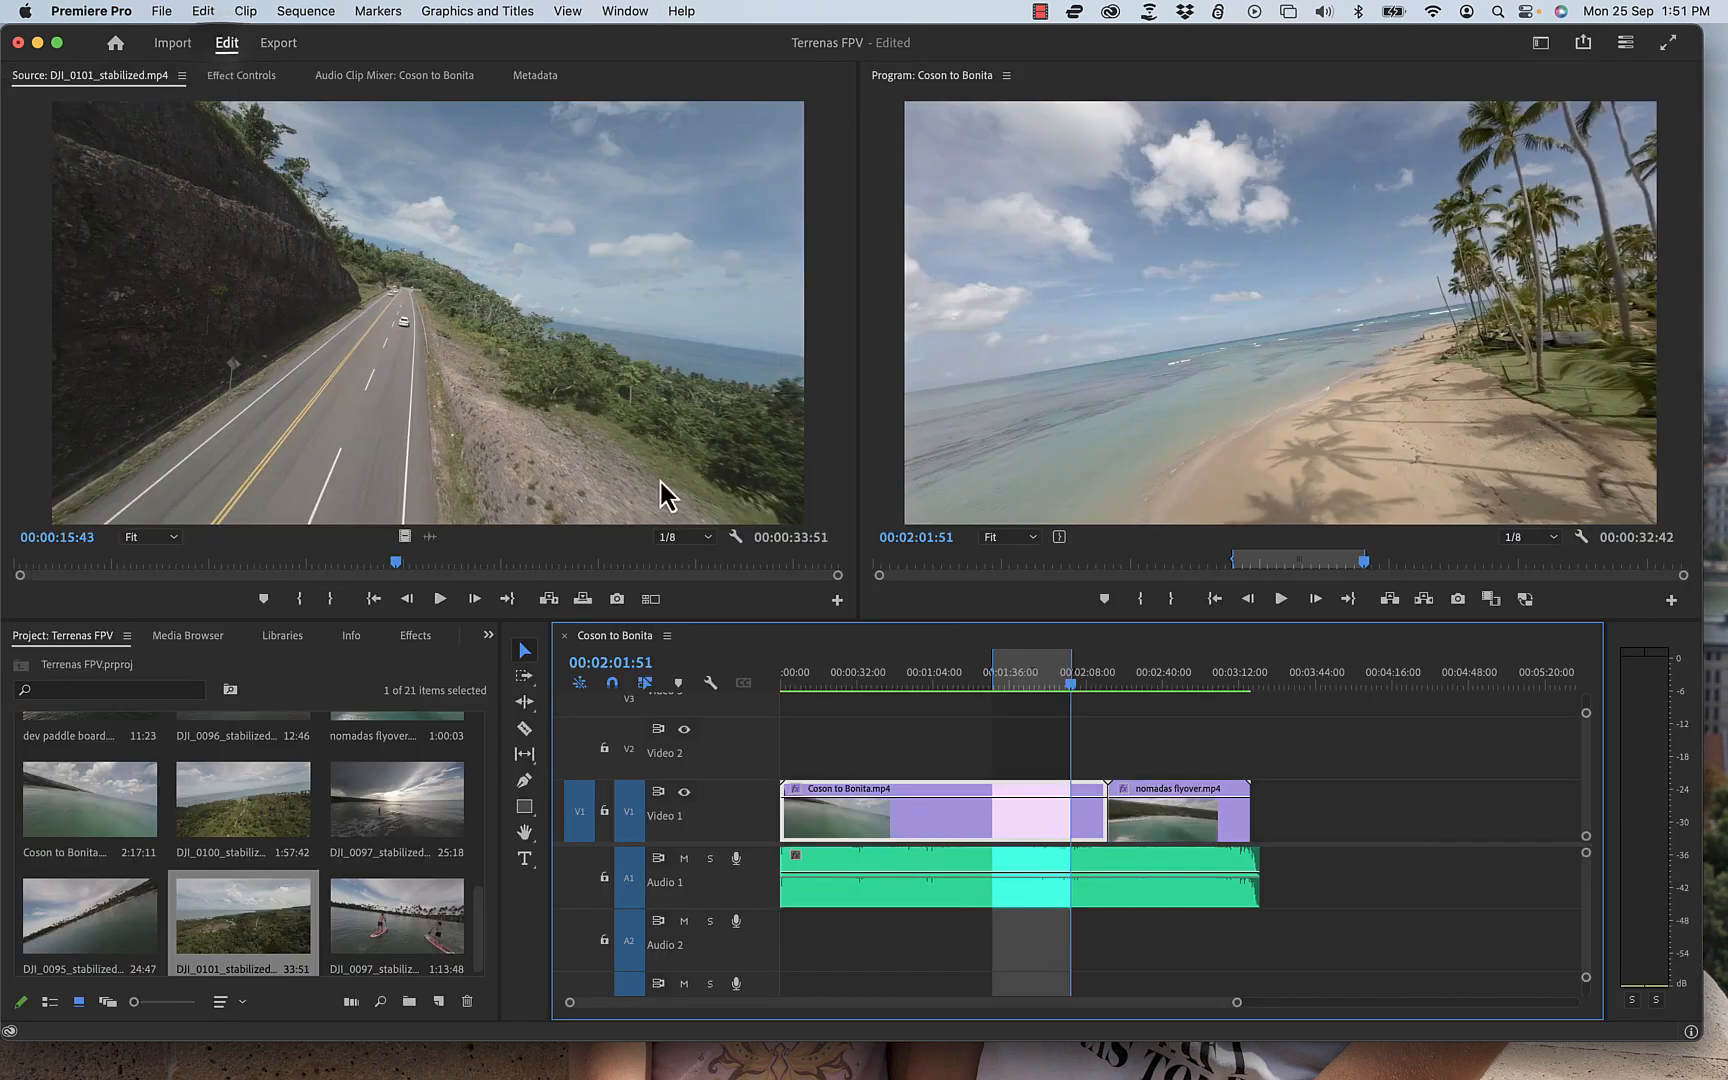
pyautogui.moveTo(1247, 852); pyautogui.dragTo(1260, 856)
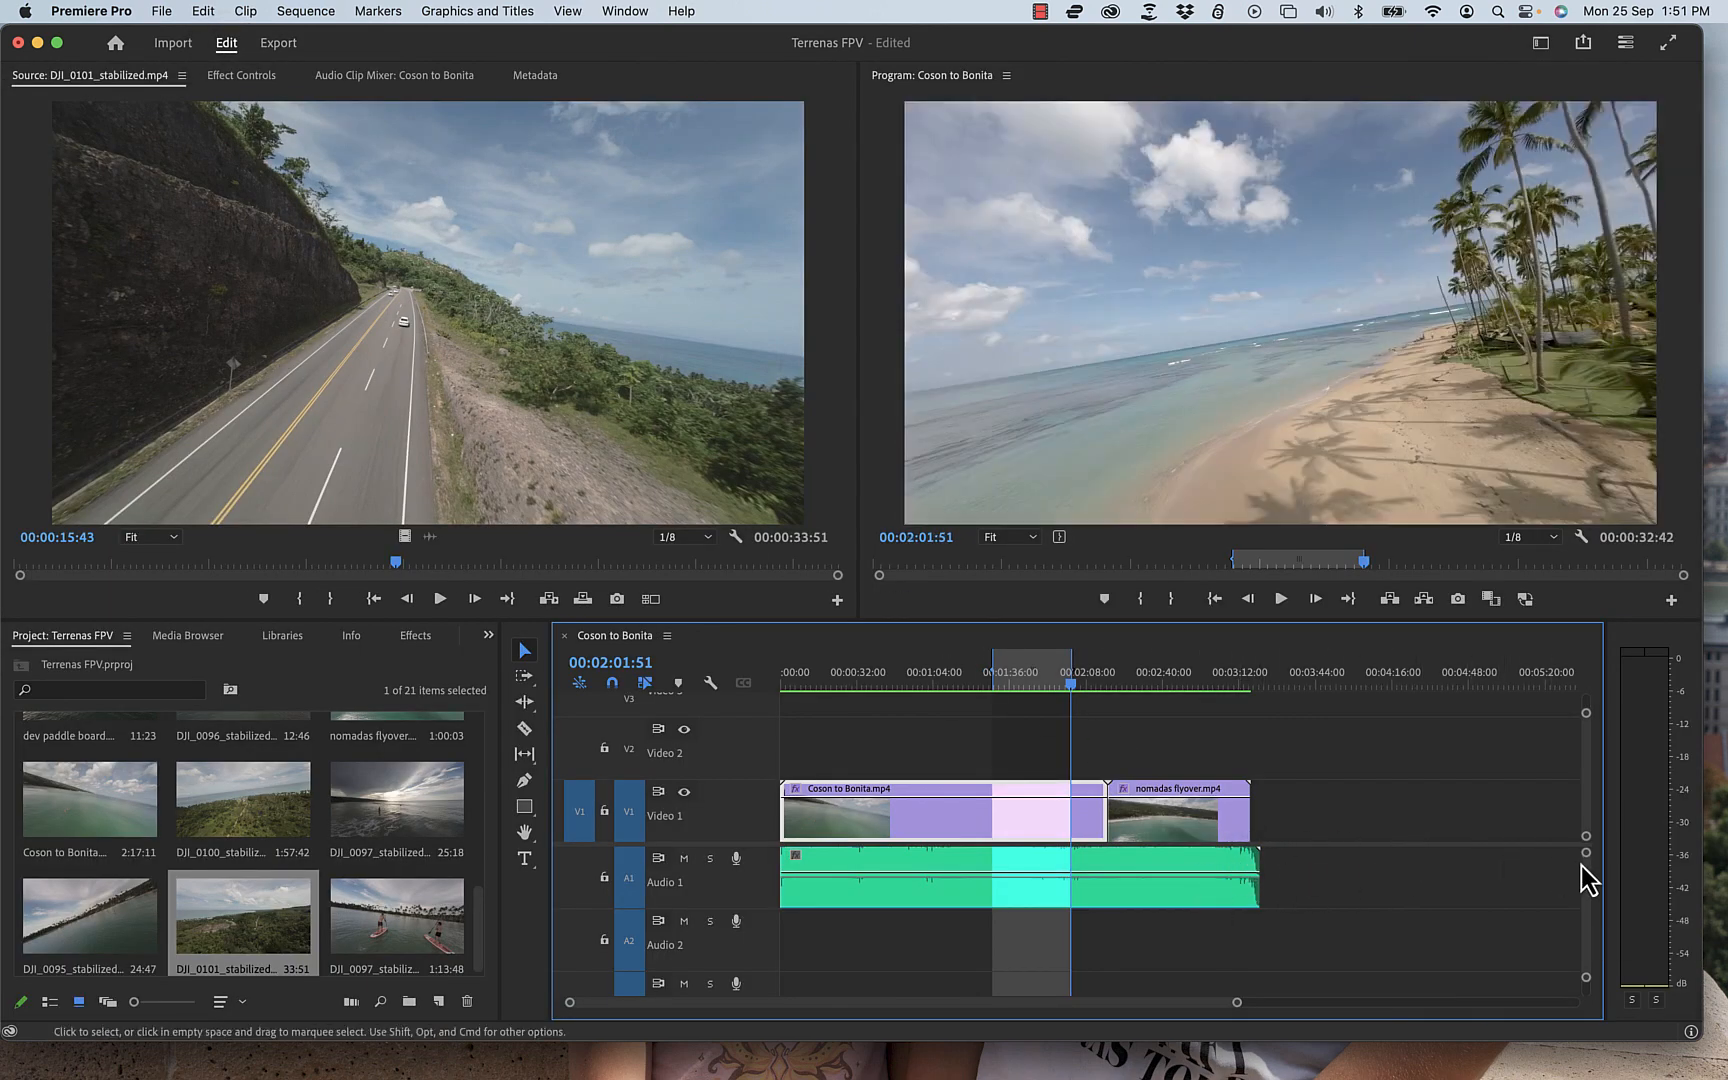
pyautogui.click(278, 43)
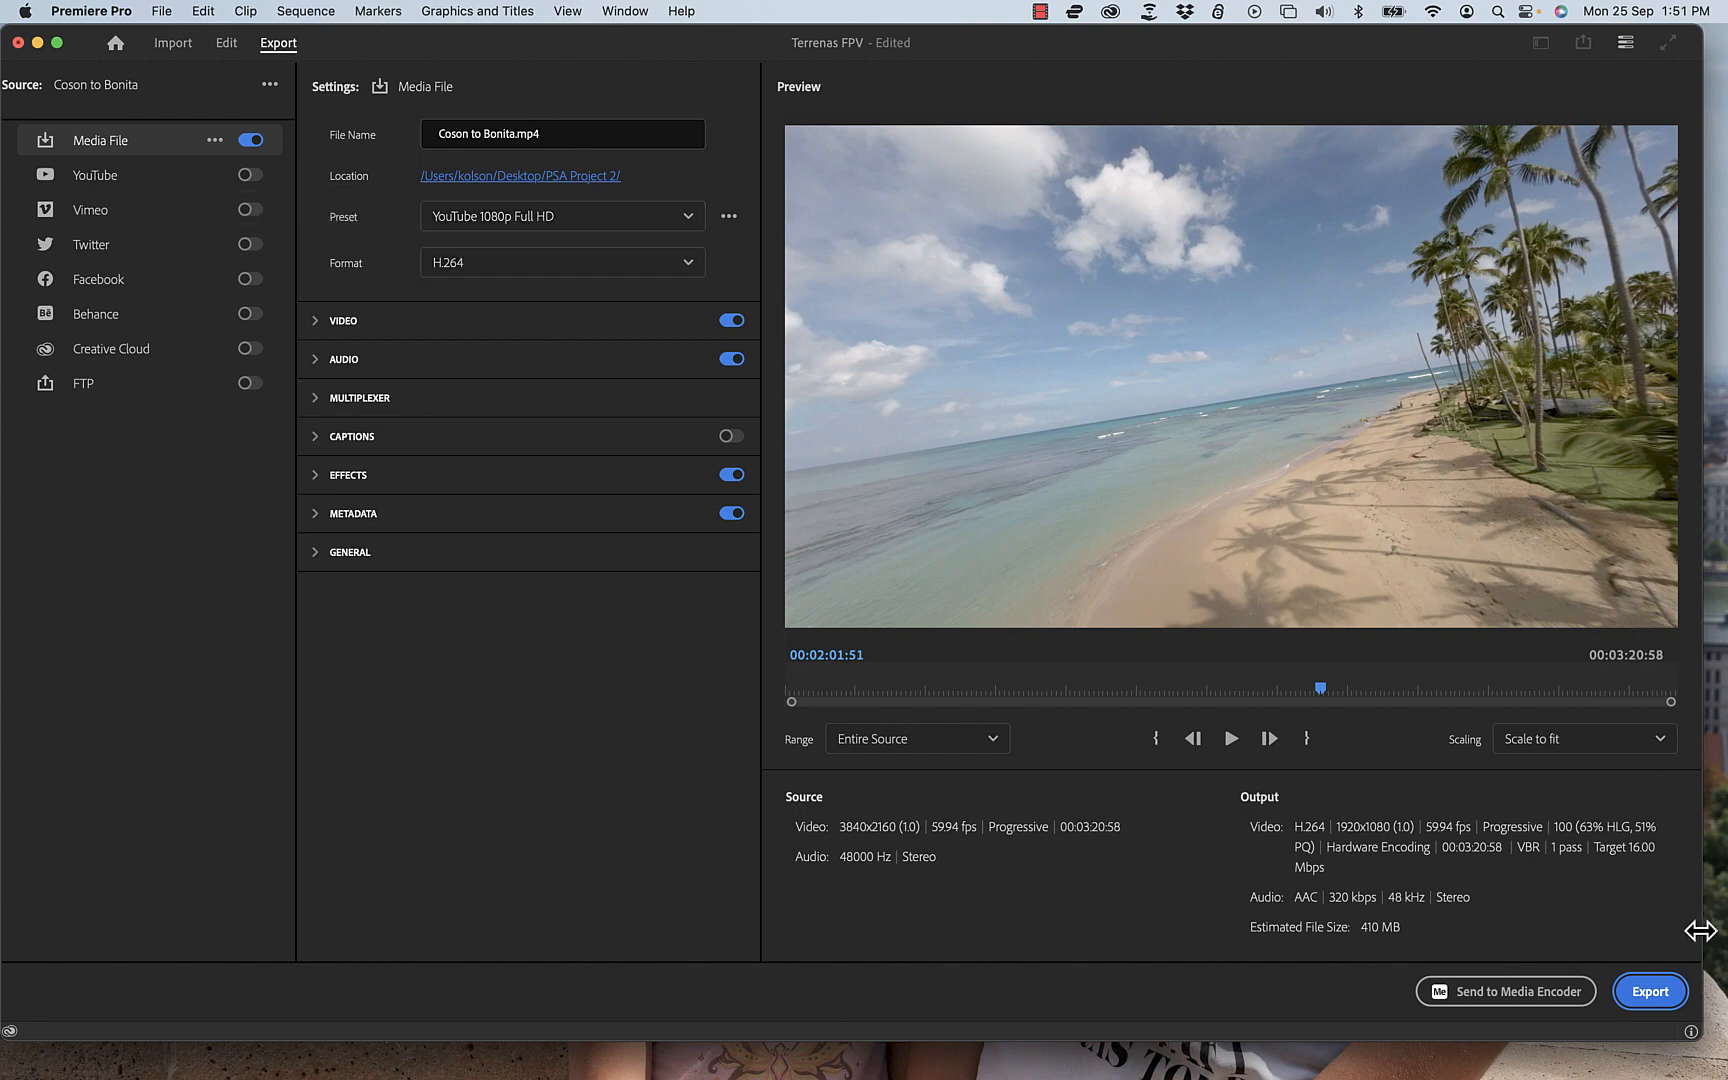
pyautogui.click(1652, 993)
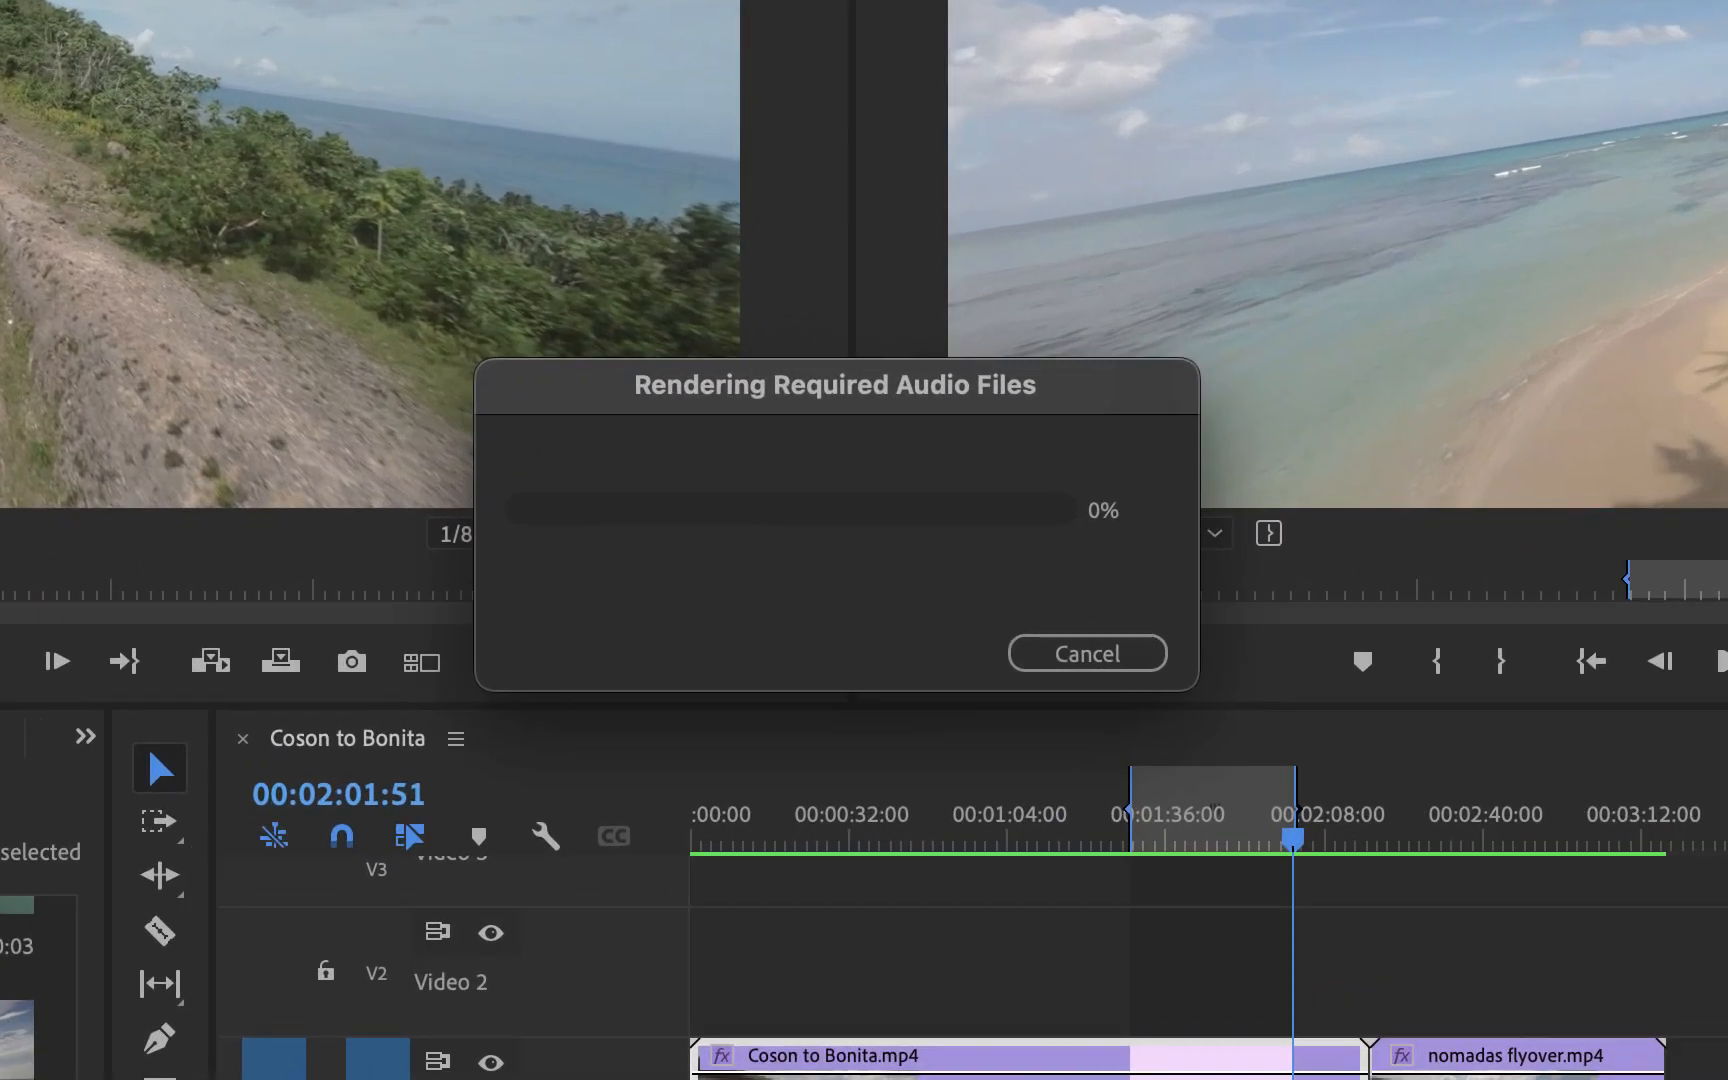